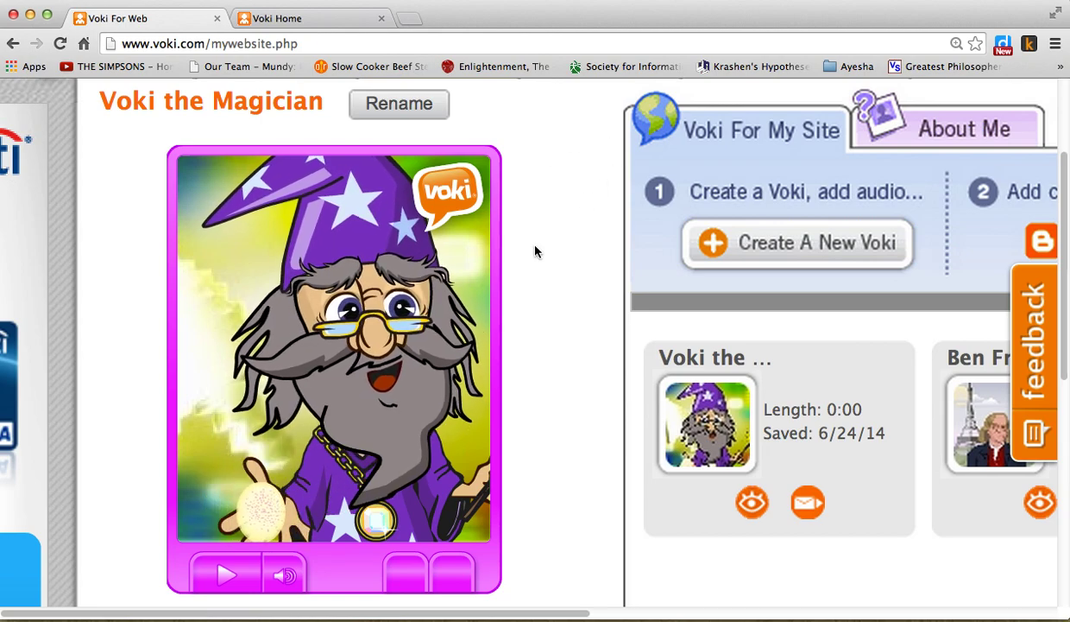
# - Zoom the browser out to 110% and scroll up so the Magician, Ben Franklin and Introduccion Vokis all show
pyautogui.press('super+minus')
pyautogui.press('super+minus')
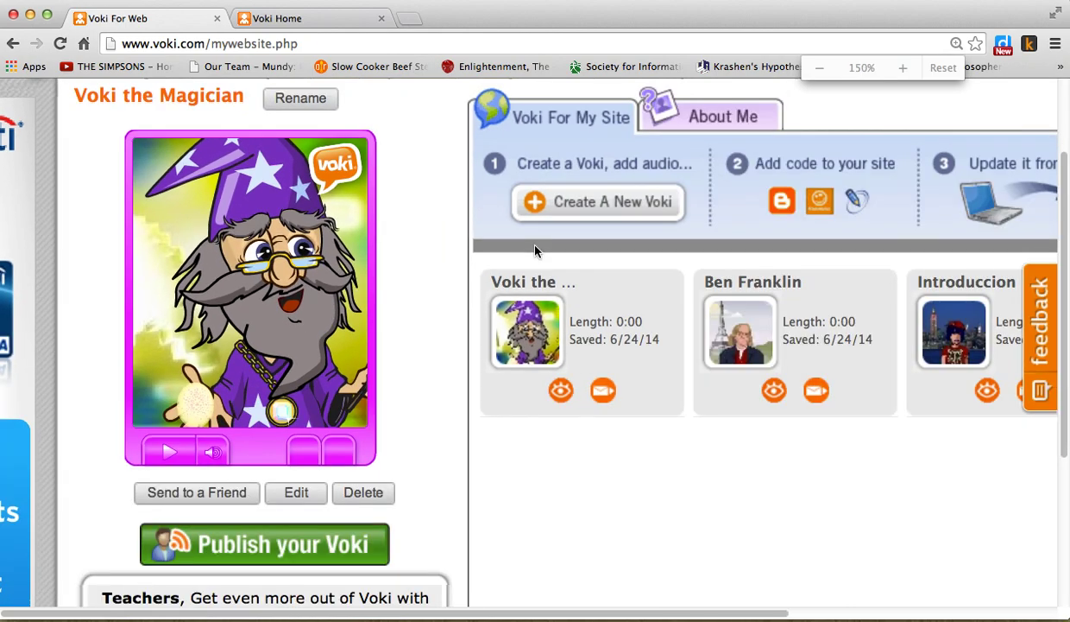
pyautogui.press('super+minus')
pyautogui.press('super+minus')
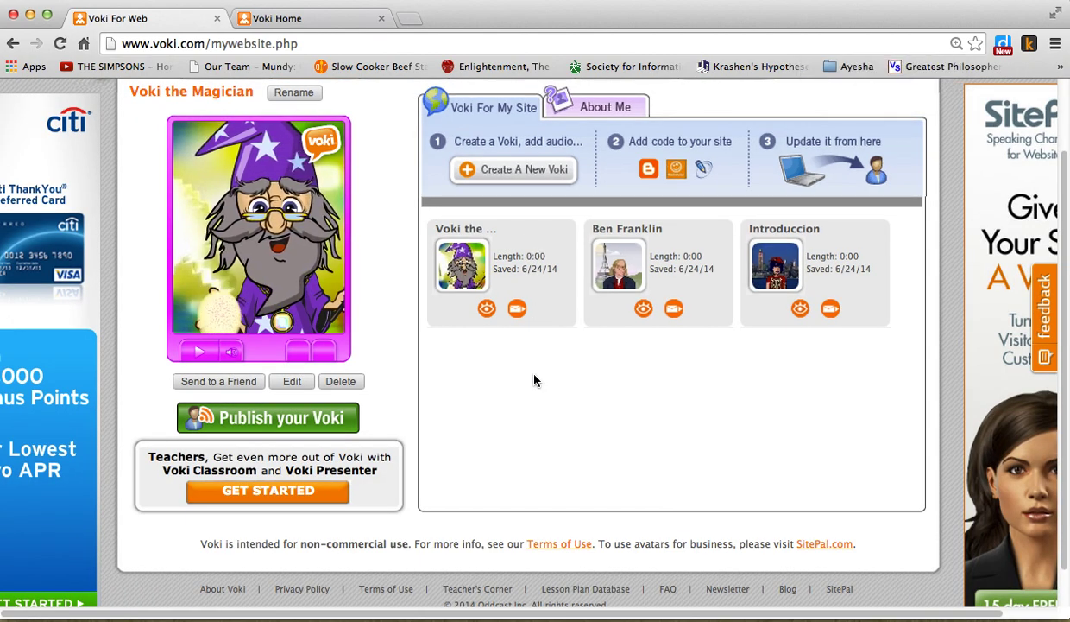
pyautogui.scroll(2, 534, 380)
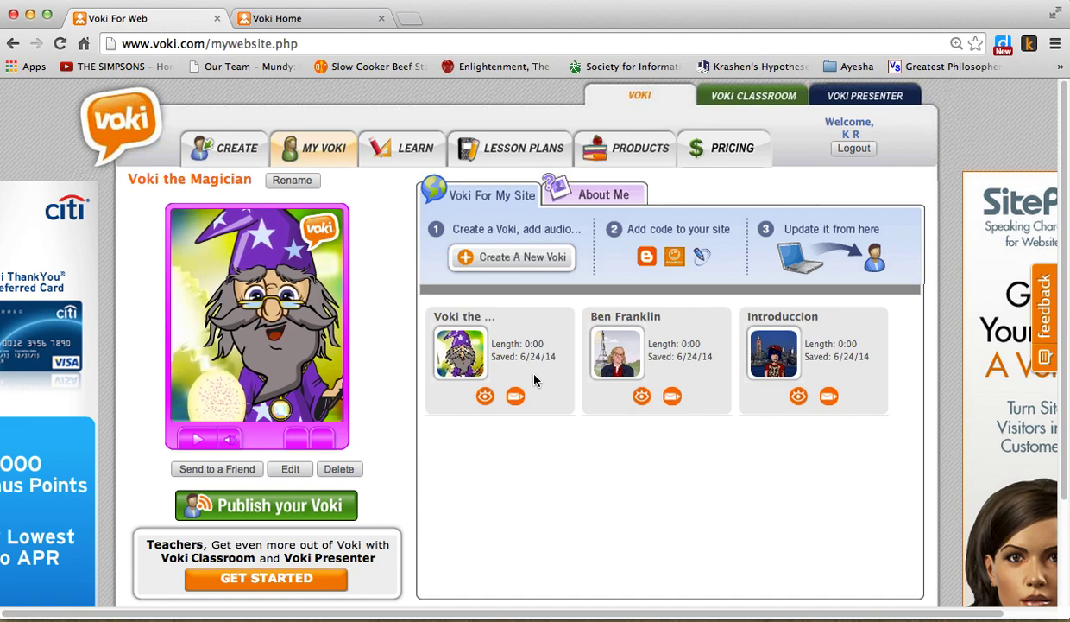
# - Log out of the Voki account from the Welcome area at the top right
pyautogui.click(855, 148)
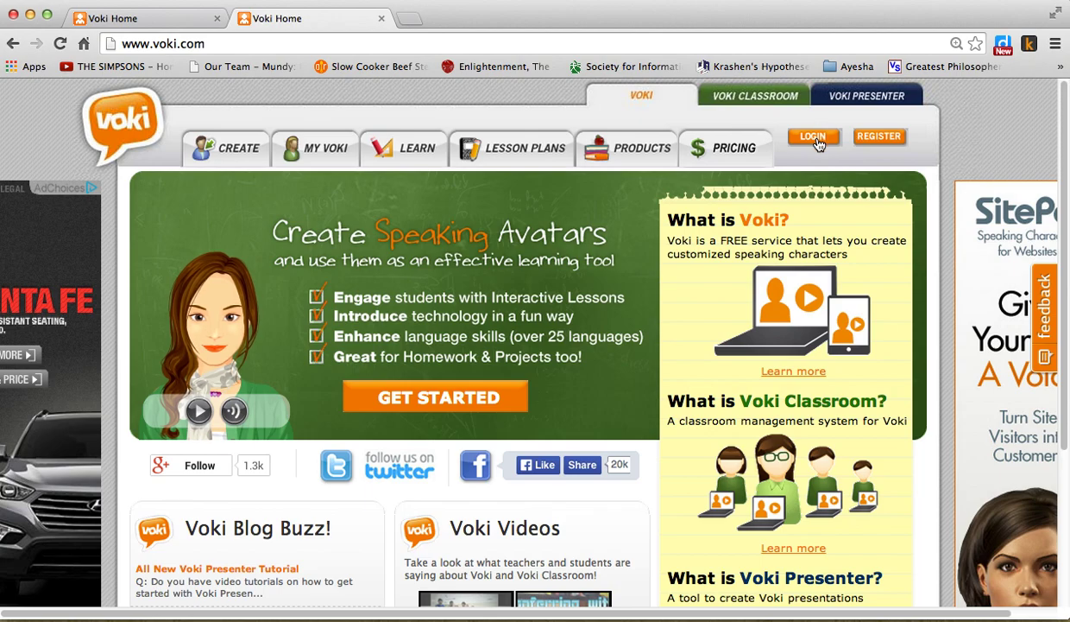
# - Log back in with the account's e-mail address and password
pyautogui.click(813, 139)
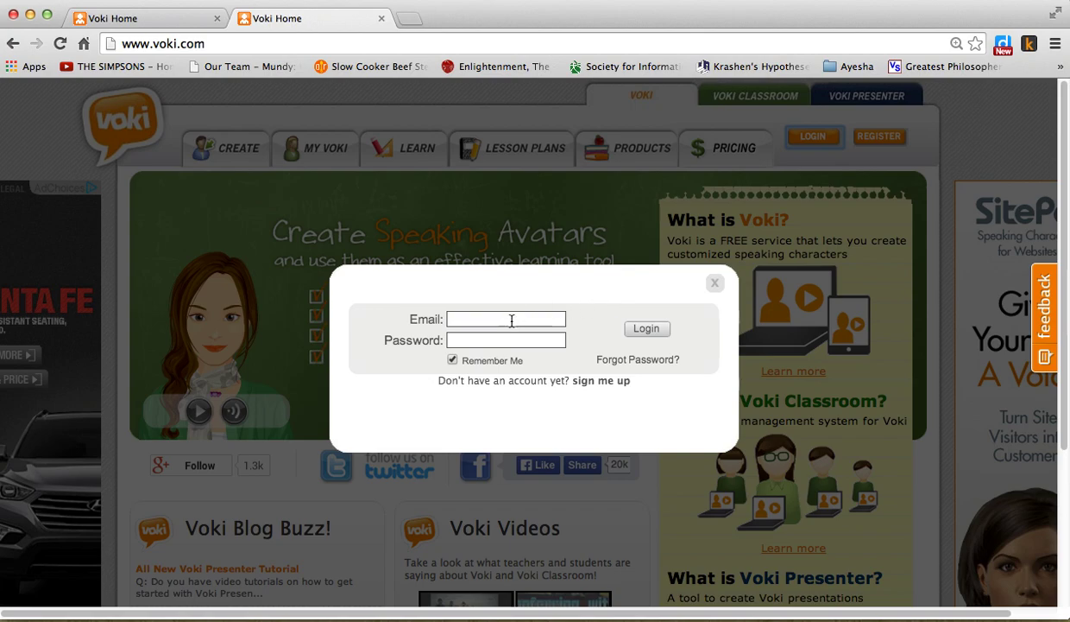
pyautogui.click(511, 321)
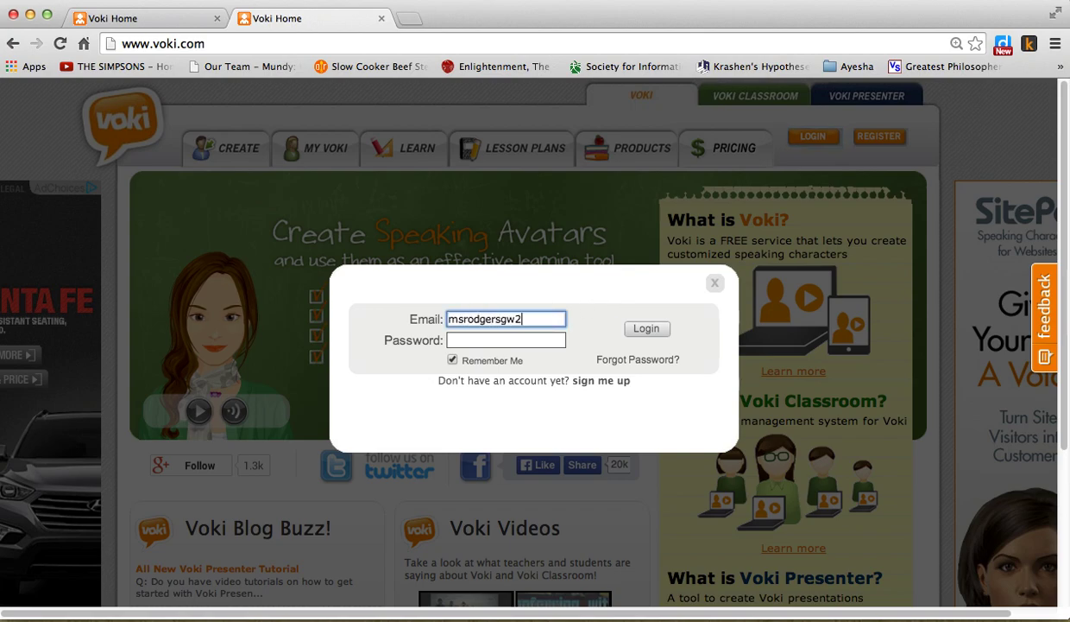
pyautogui.press('Tab')
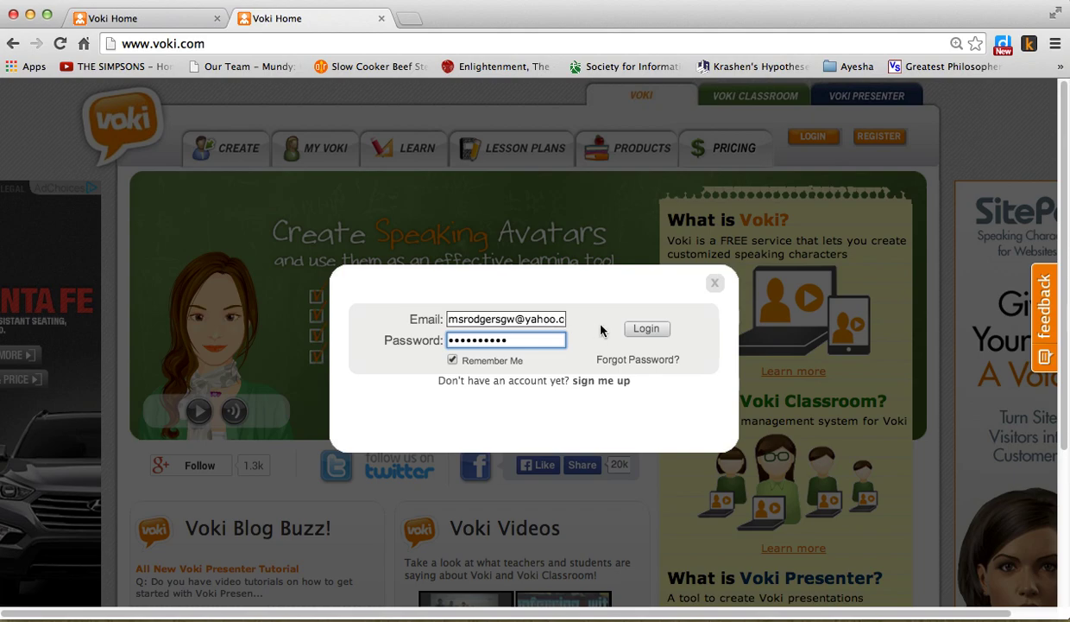
pyautogui.click(645, 329)
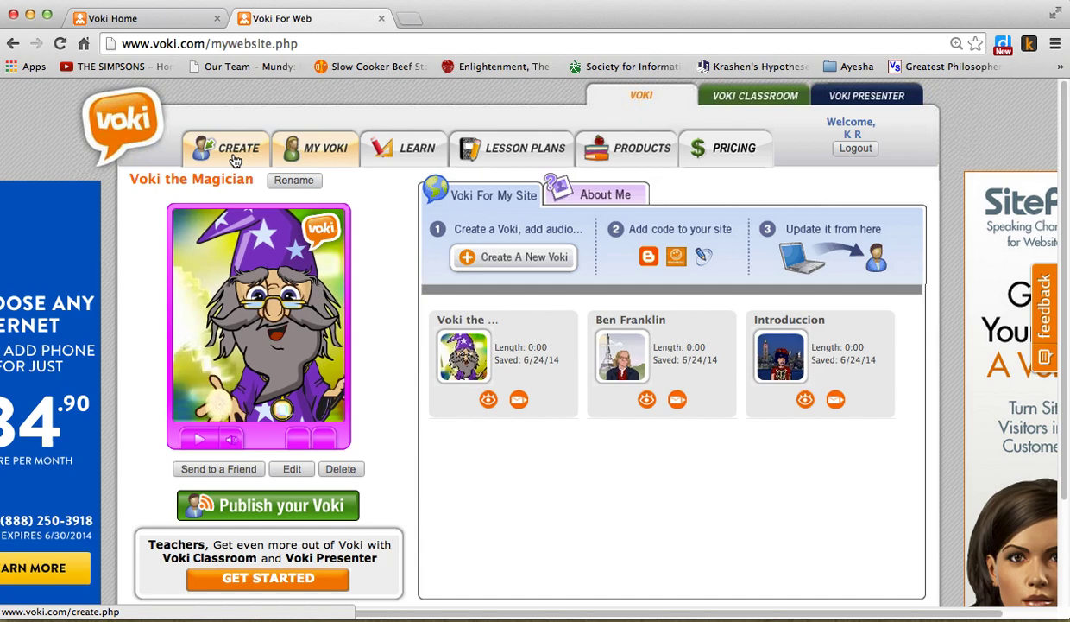
# - Go to the CREATE page and scroll down to the avatar editor
pyautogui.click(235, 161)
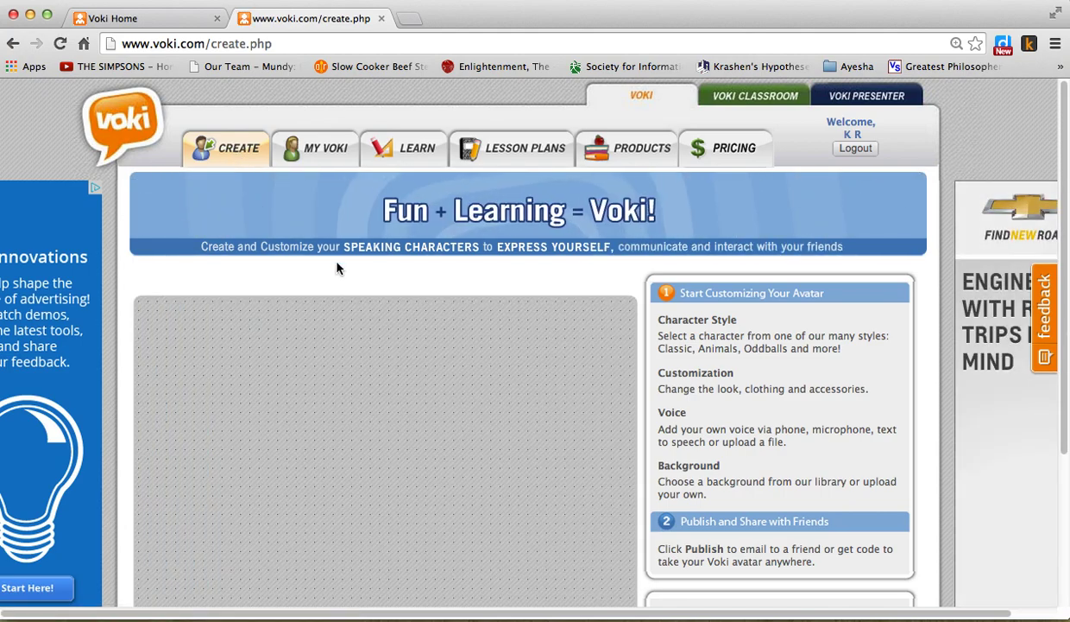
pyautogui.scroll(-2, 337, 268)
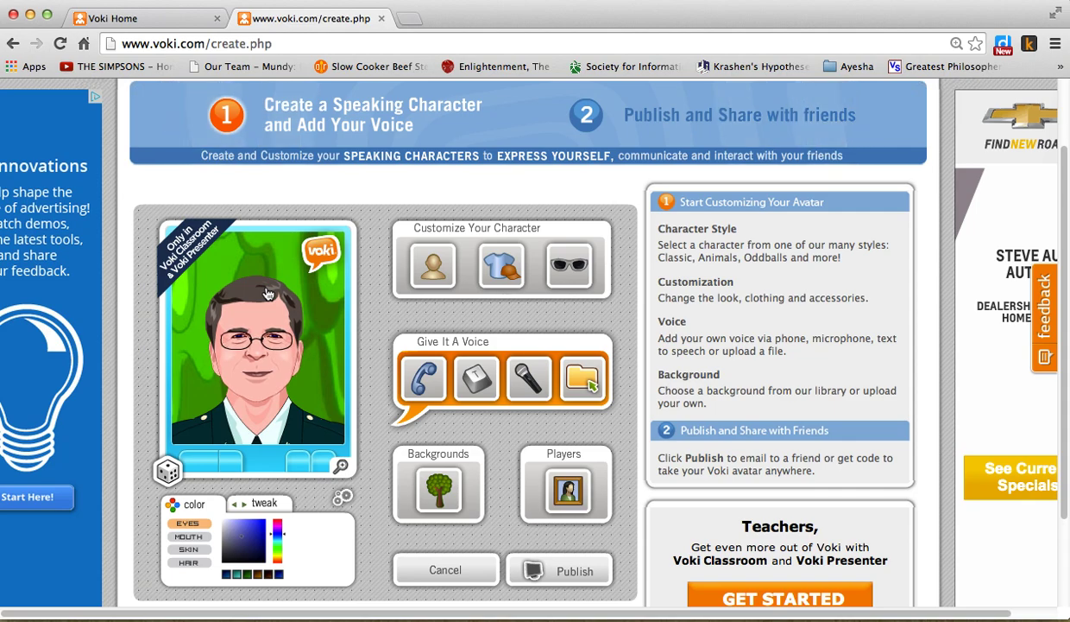
# - Browse the character styles to Edgy and try the man-in-glasses character
pyautogui.click(441, 281)
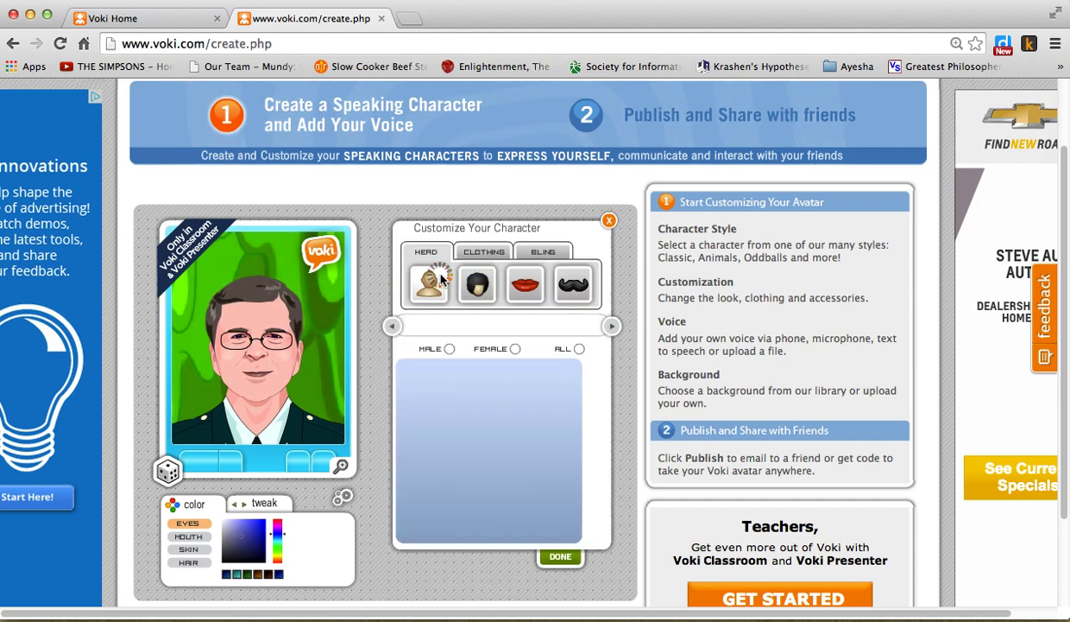
pyautogui.click(610, 326)
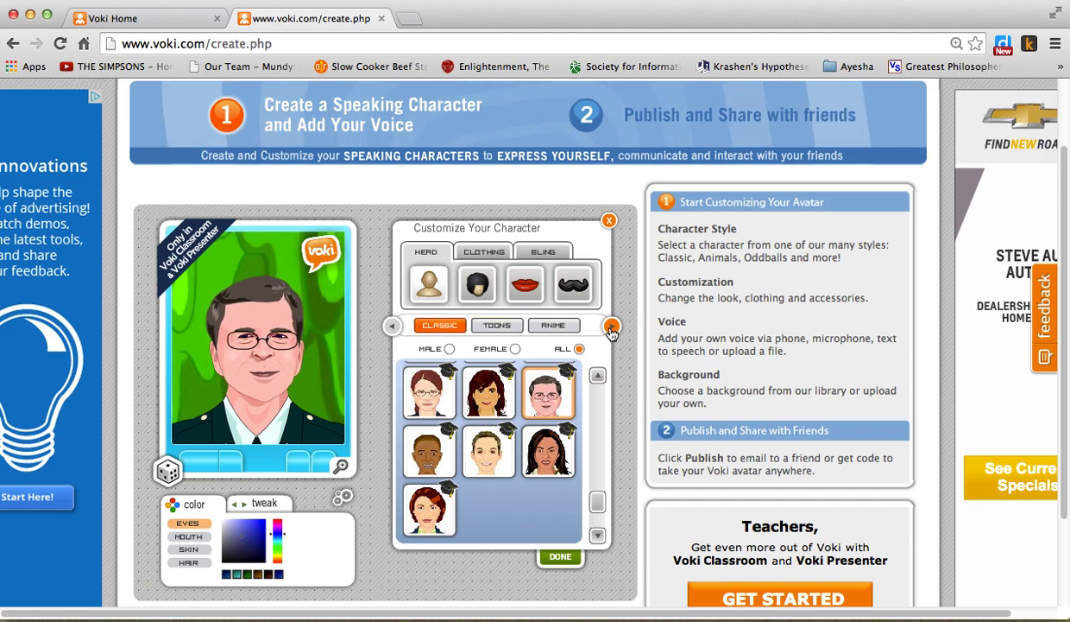
pyautogui.click(611, 327)
pyautogui.click(610, 327)
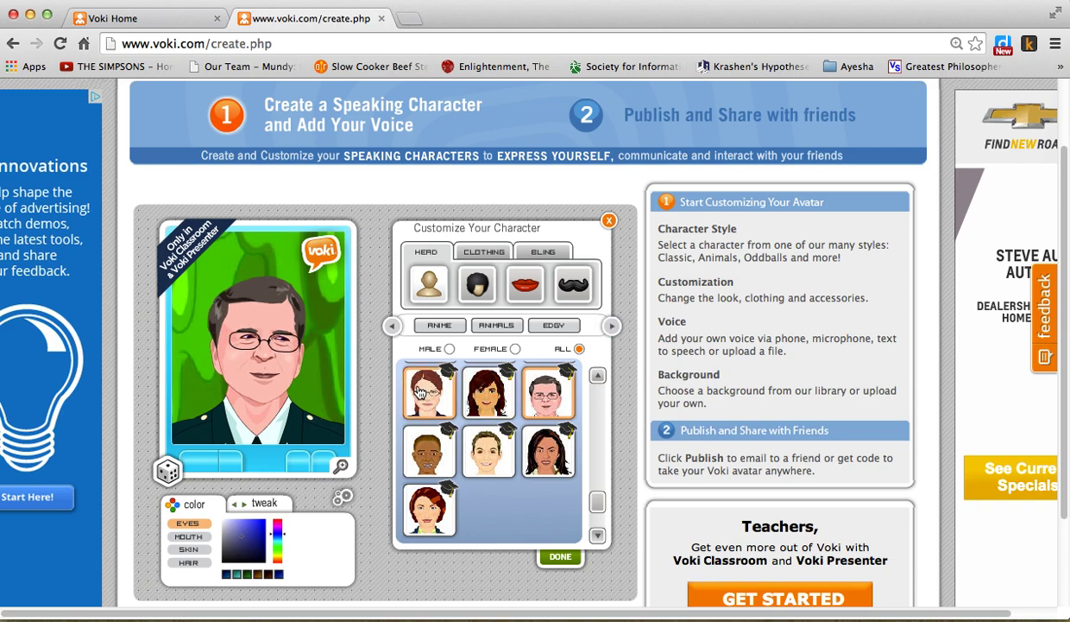
pyautogui.click(539, 395)
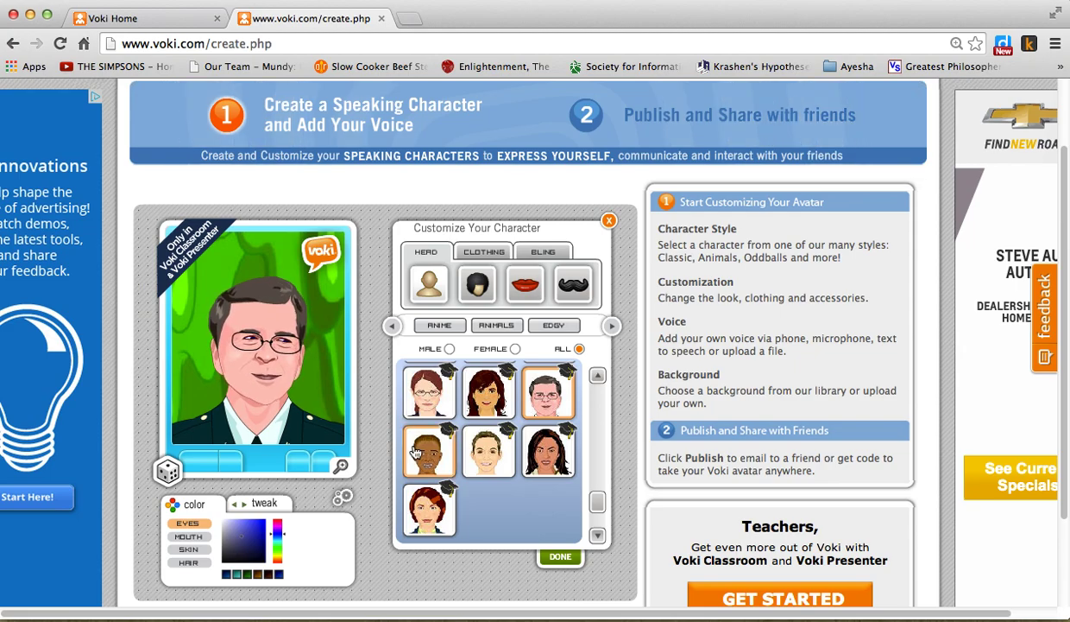
# - Look through Anime, then pick the blue shark from Animals and confirm with DONE
pyautogui.scroll(2, 366, 390)
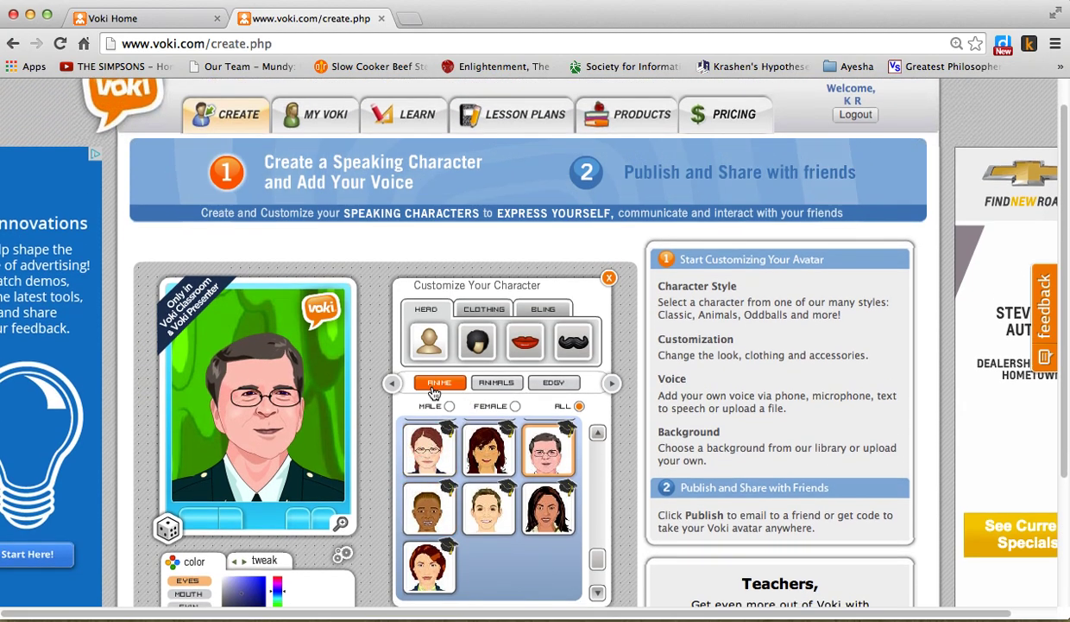
pyautogui.click(440, 382)
pyautogui.scroll(-2, 609, 445)
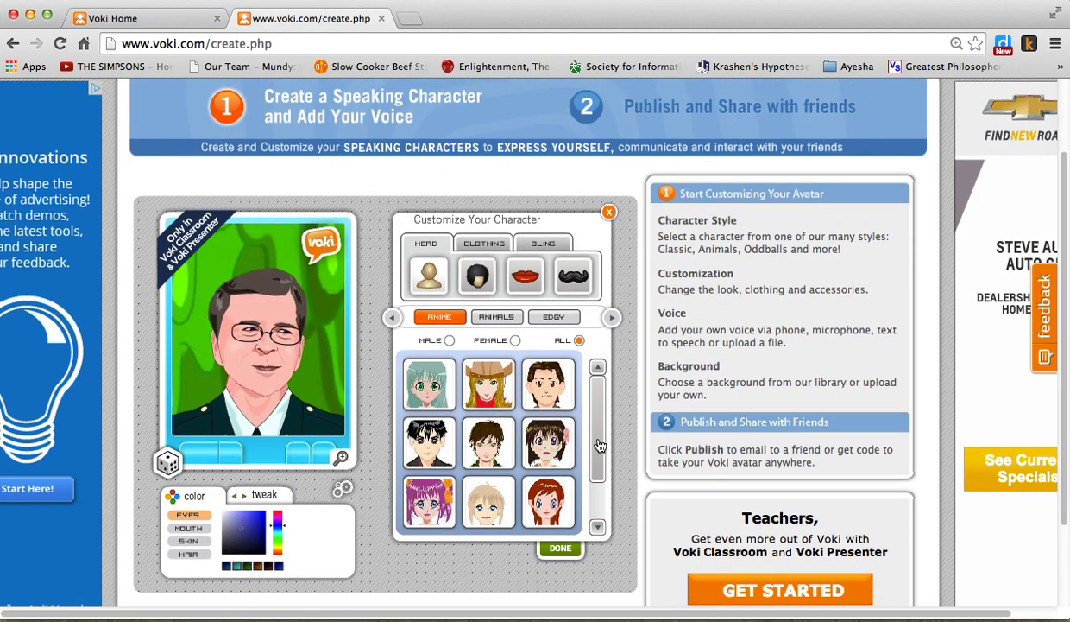
pyautogui.moveTo(600, 454); pyautogui.dragTo(597, 490)
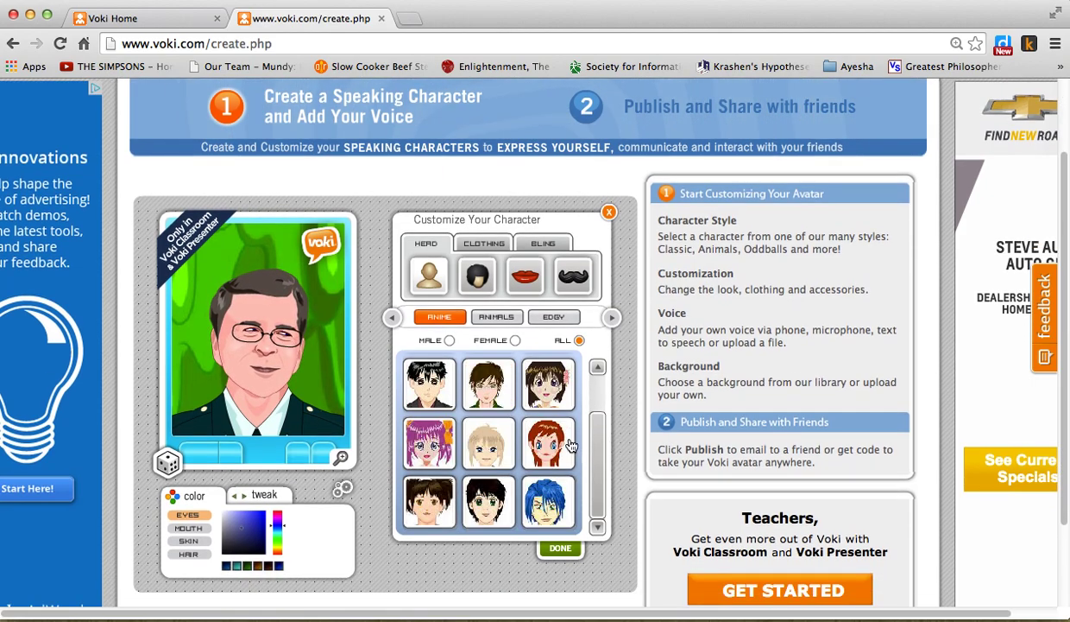
pyautogui.click(497, 318)
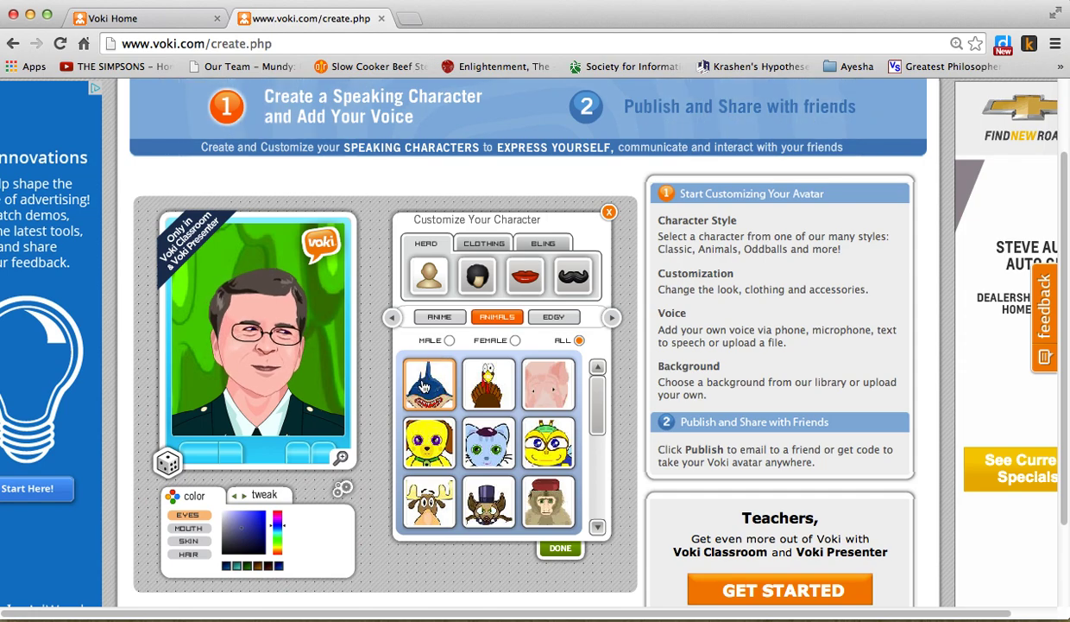
pyautogui.click(423, 386)
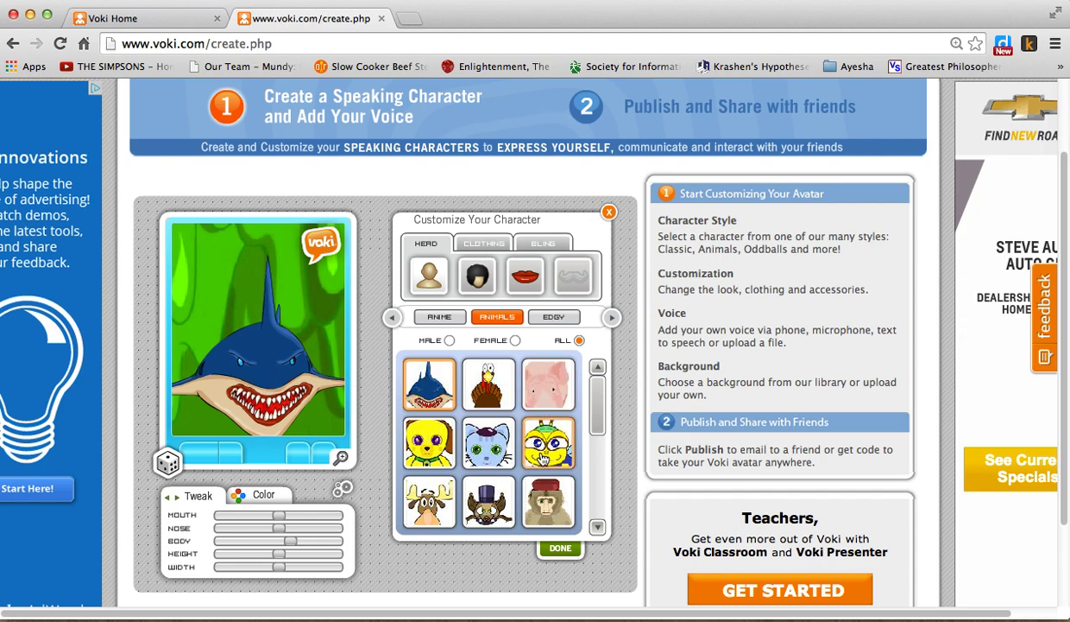
pyautogui.click(562, 548)
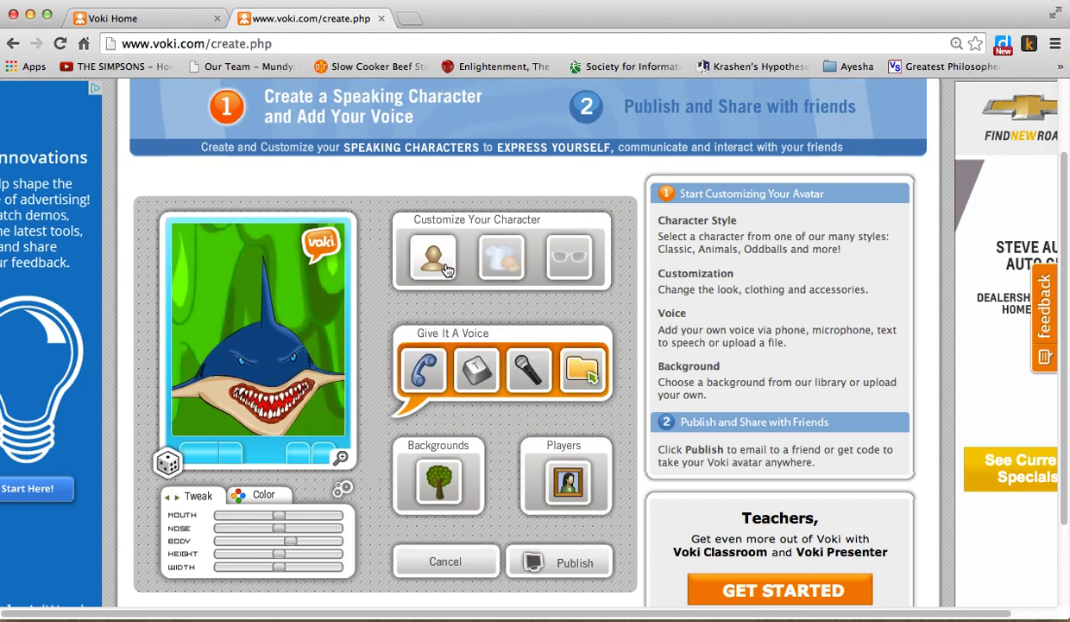
# - Browse the background categories and try the baseball image from Sports
pyautogui.click(439, 481)
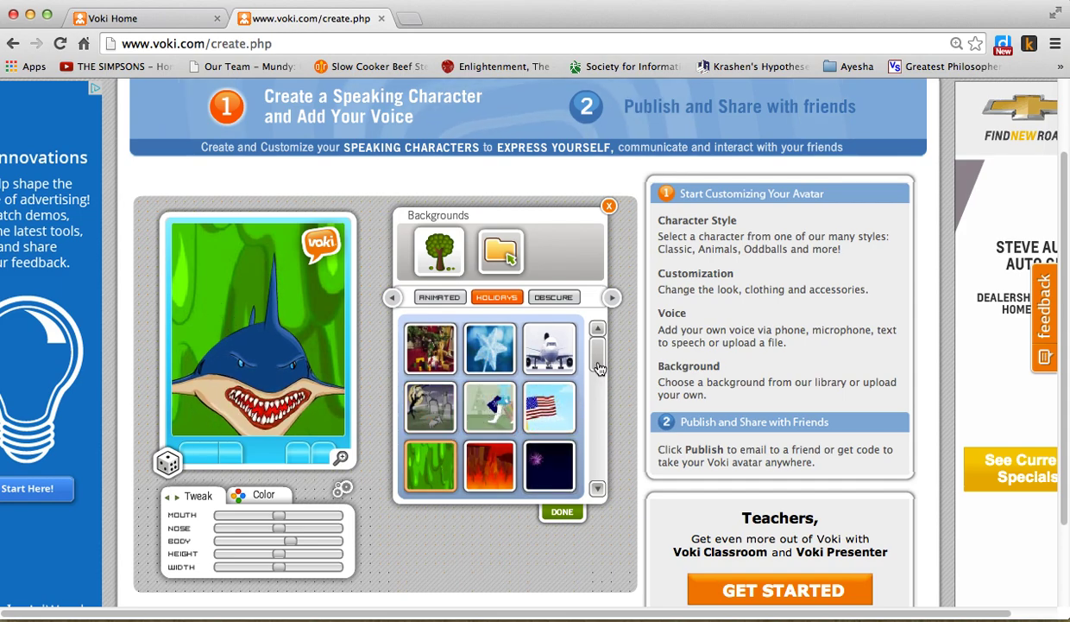
pyautogui.scroll(-2, 600, 392)
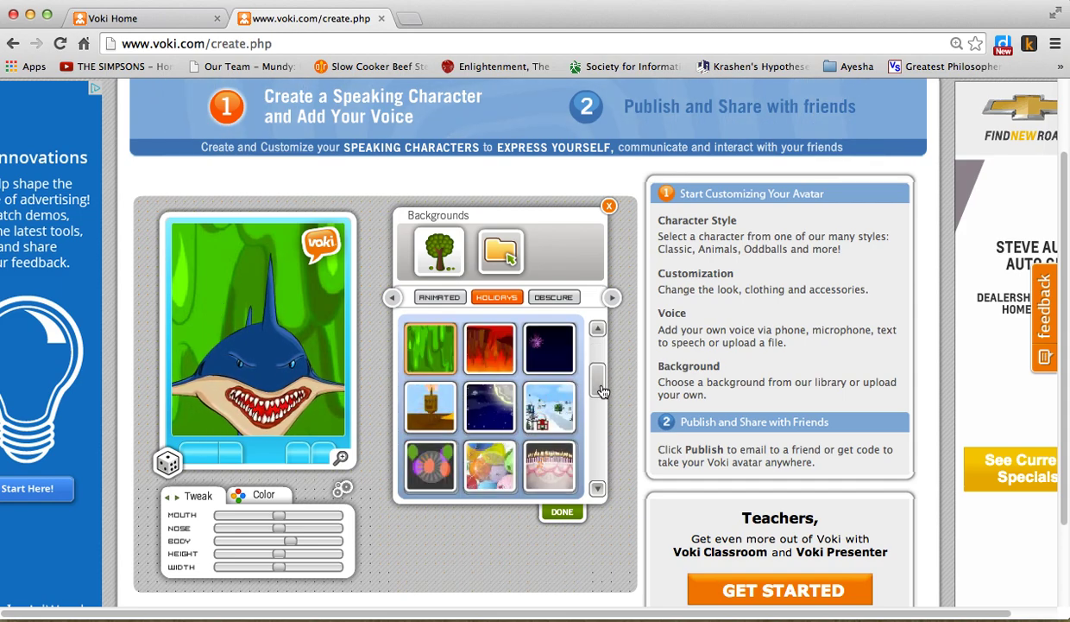
pyautogui.scroll(-1, 603, 395)
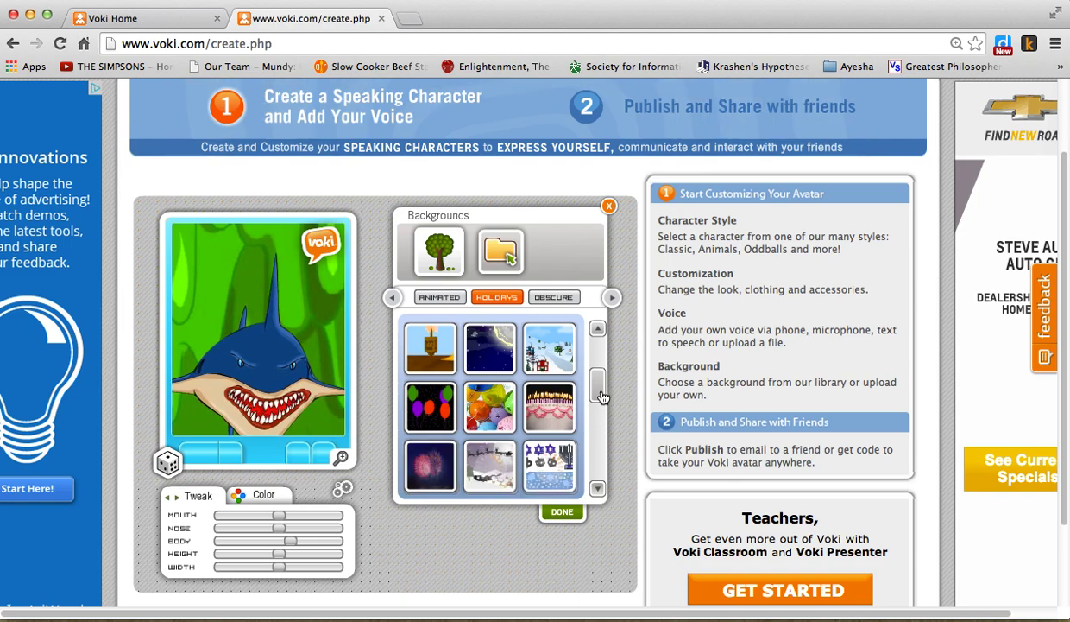
pyautogui.click(597, 489)
pyautogui.click(598, 490)
pyautogui.click(597, 489)
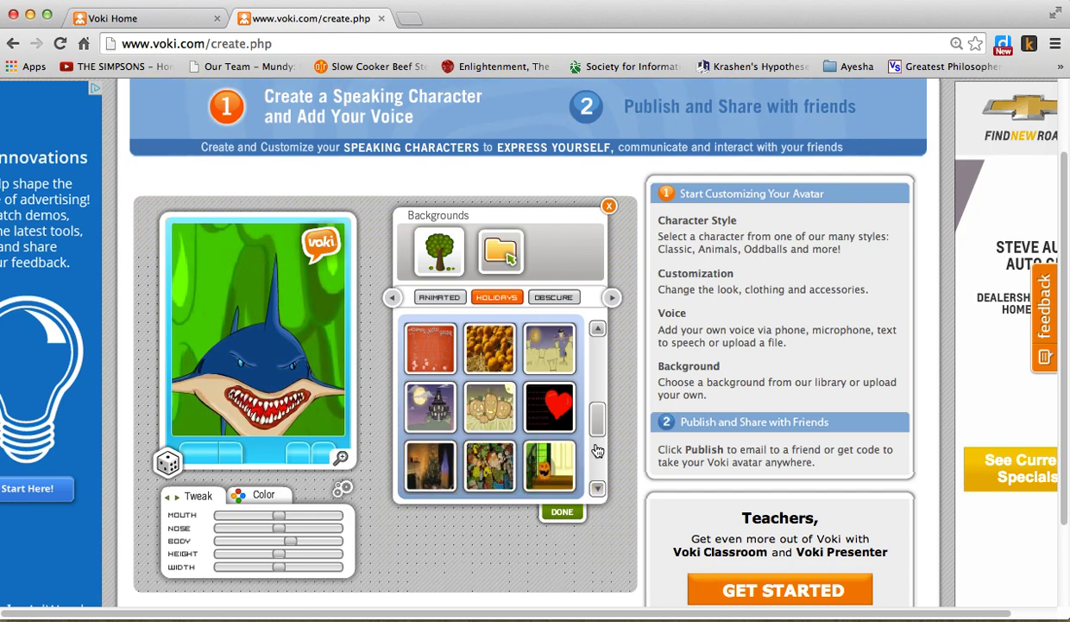
pyautogui.click(597, 489)
pyautogui.click(598, 490)
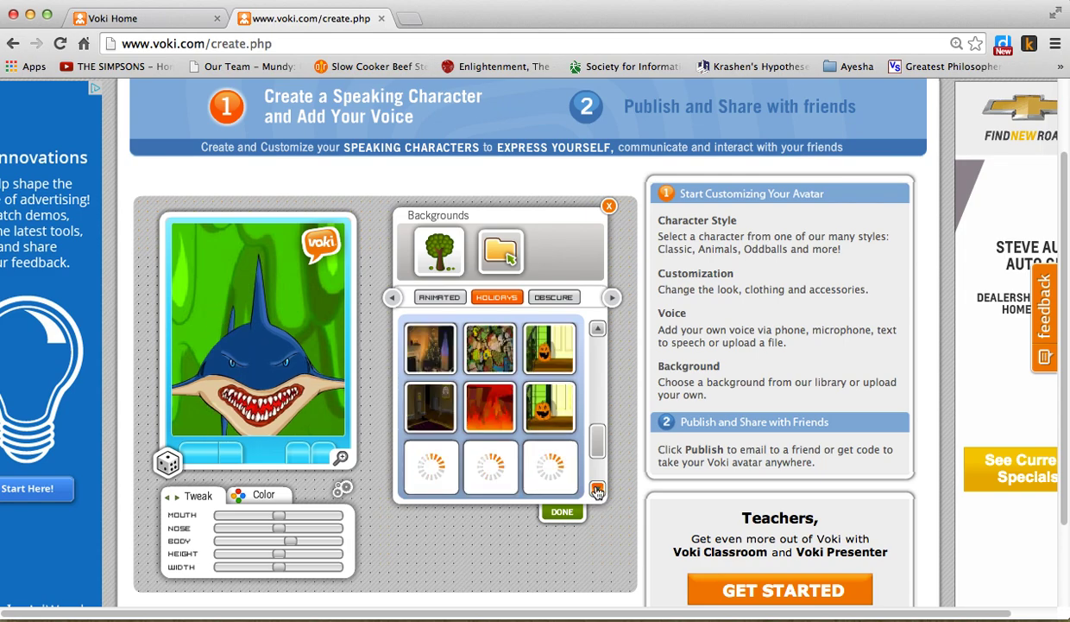
pyautogui.click(552, 300)
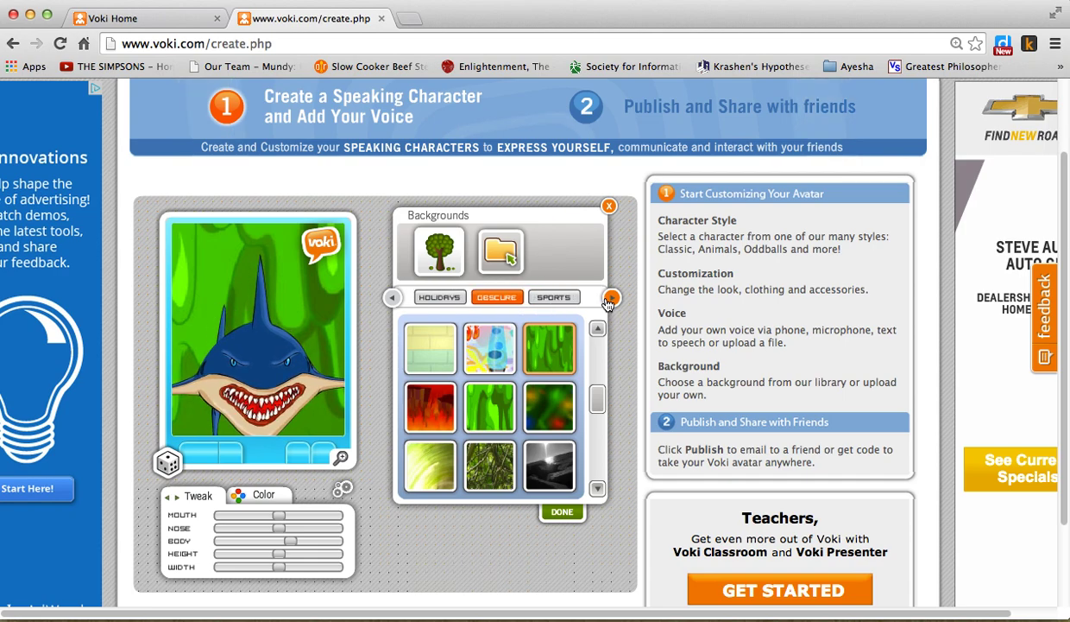
pyautogui.click(553, 297)
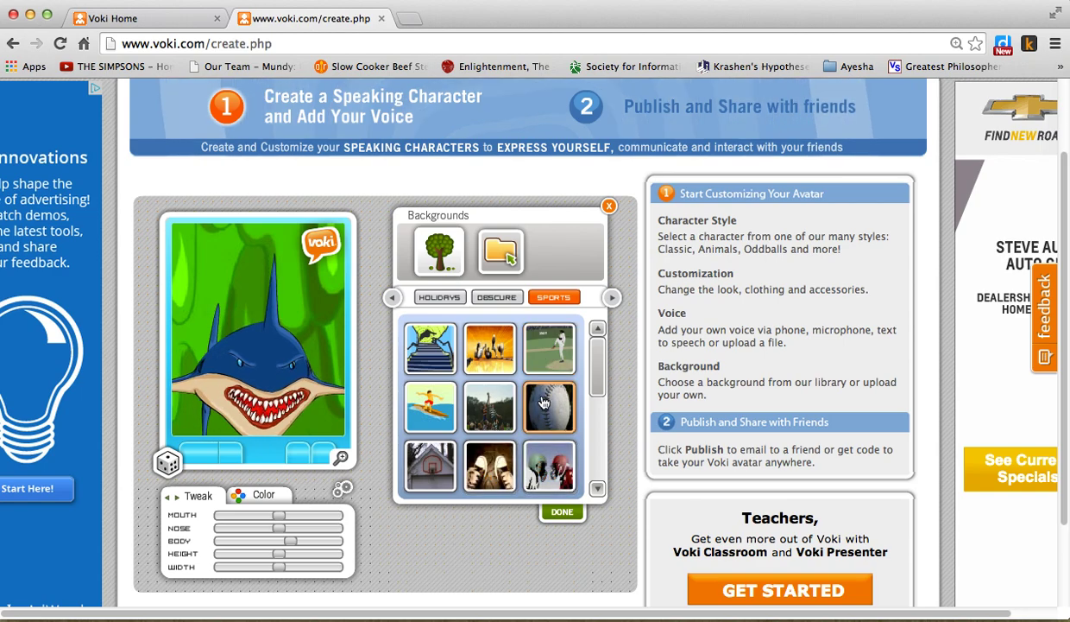
pyautogui.click(543, 402)
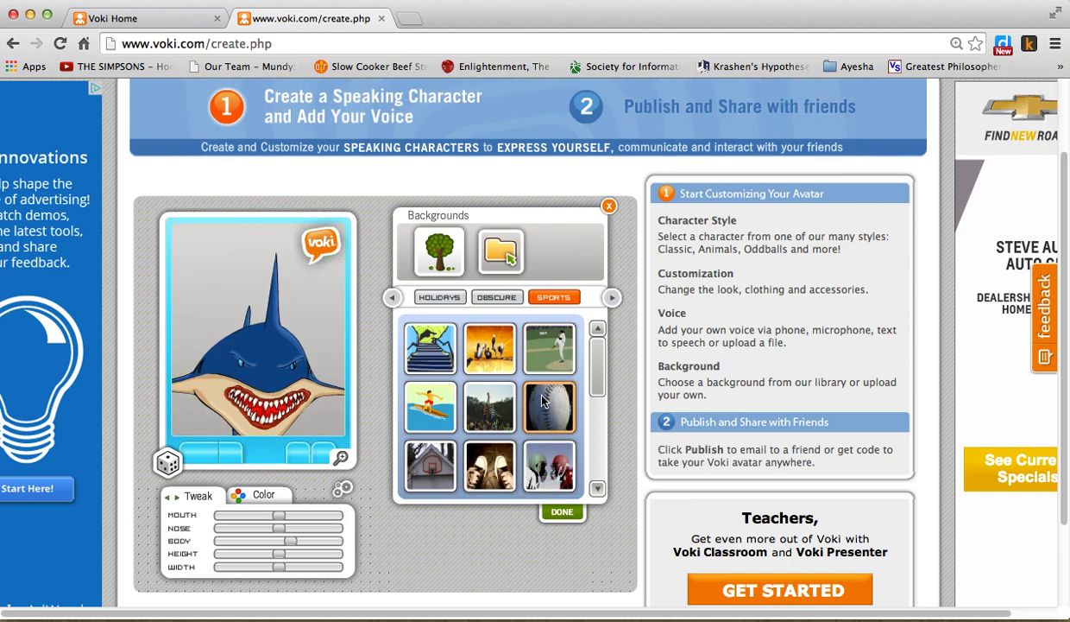
# - Switch to the OUTDOORS backgrounds and set the harbour scene
pyautogui.click(612, 301)
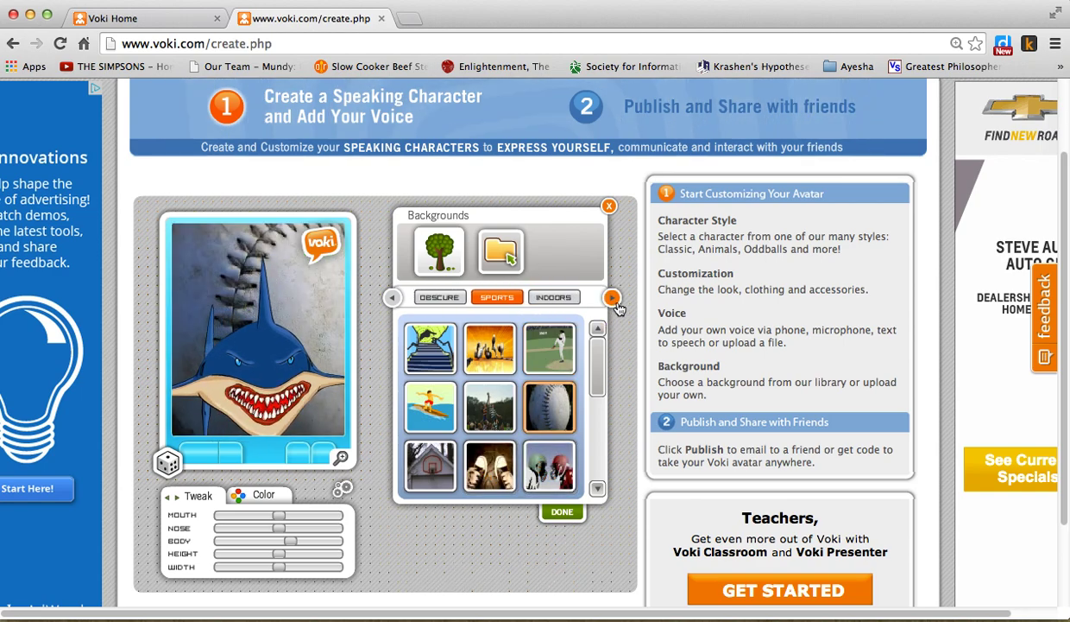
pyautogui.click(612, 298)
pyautogui.click(612, 298)
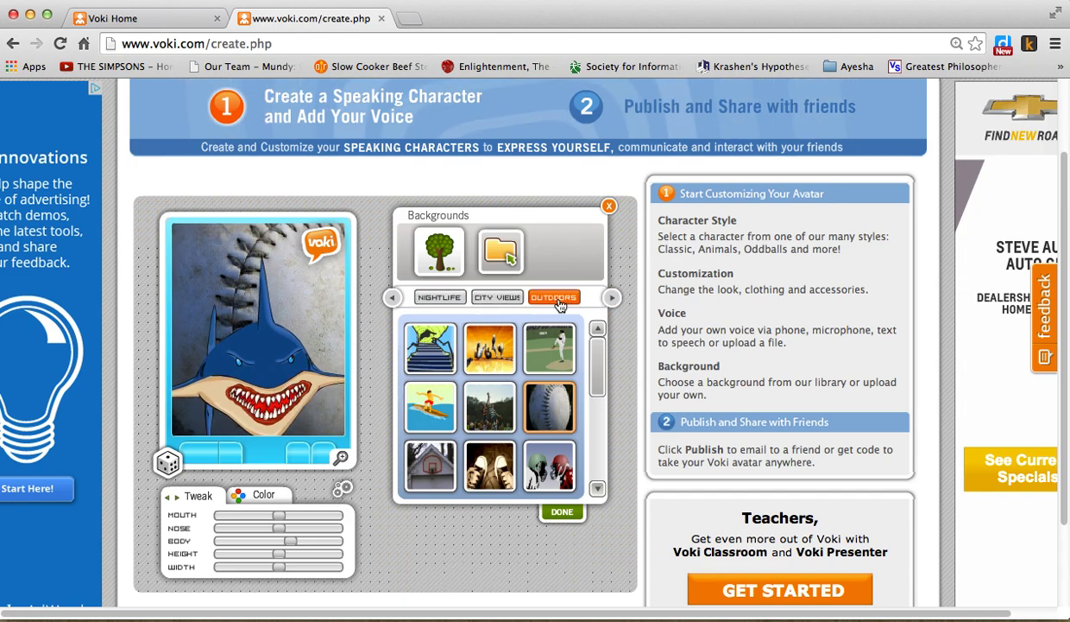
pyautogui.click(554, 298)
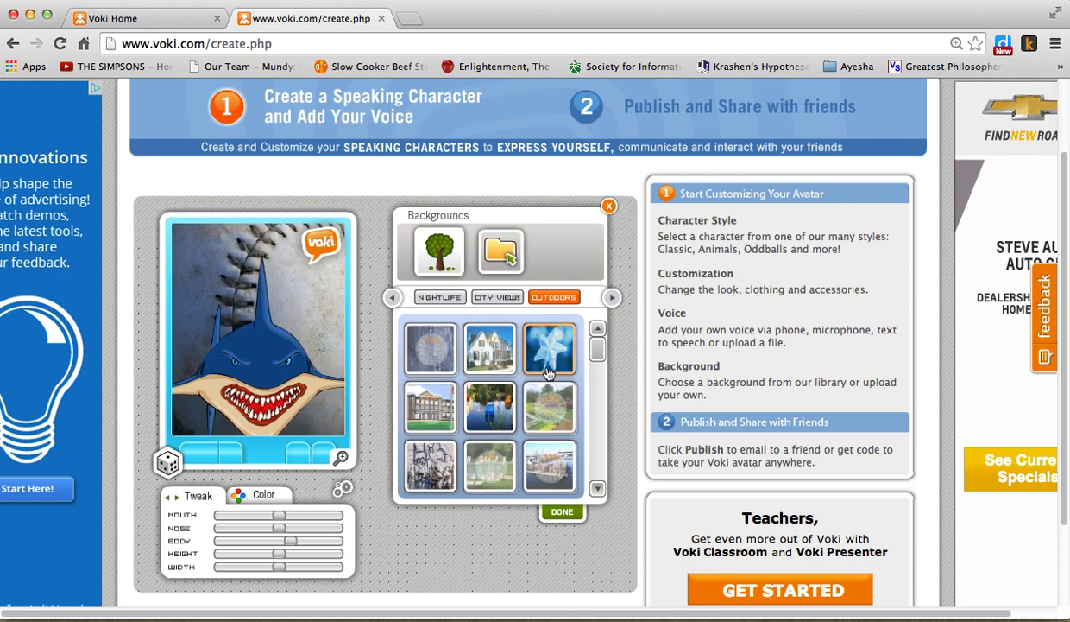
pyautogui.click(597, 489)
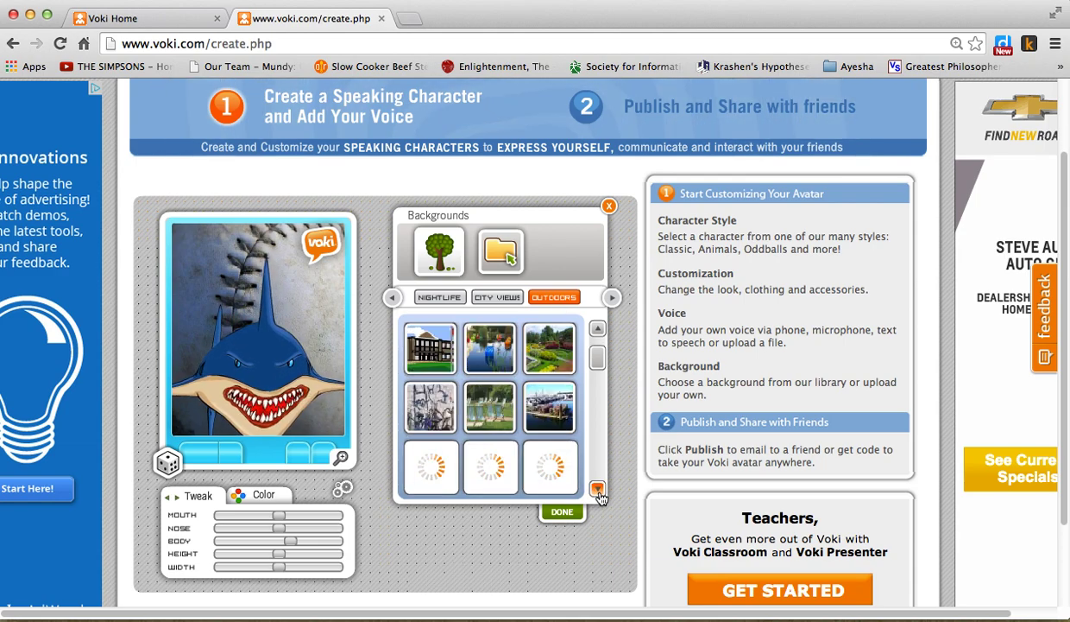
pyautogui.click(597, 489)
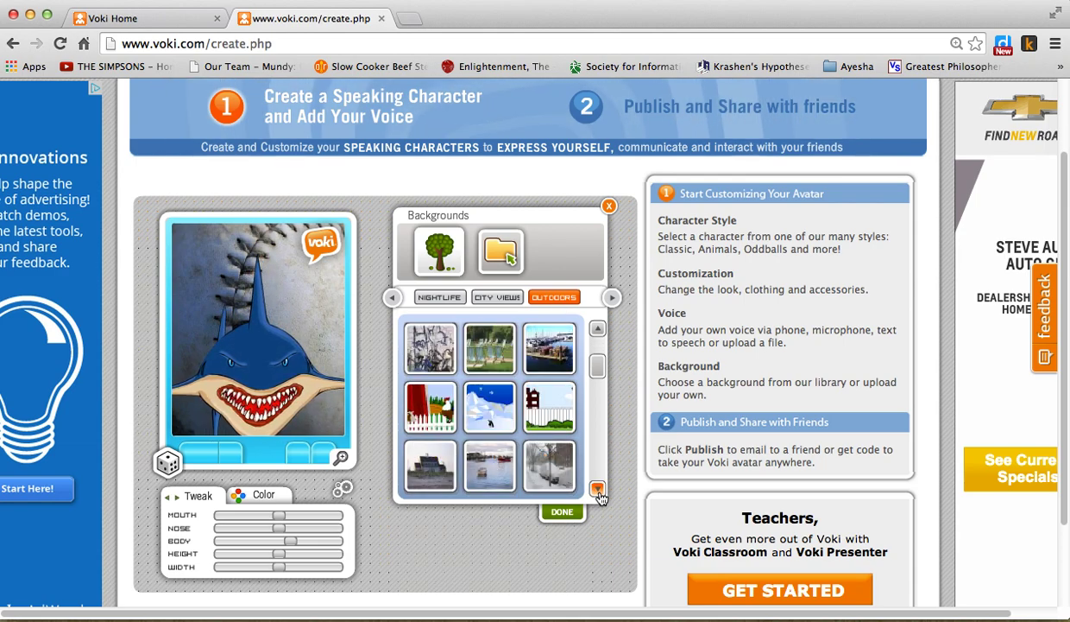
pyautogui.click(597, 490)
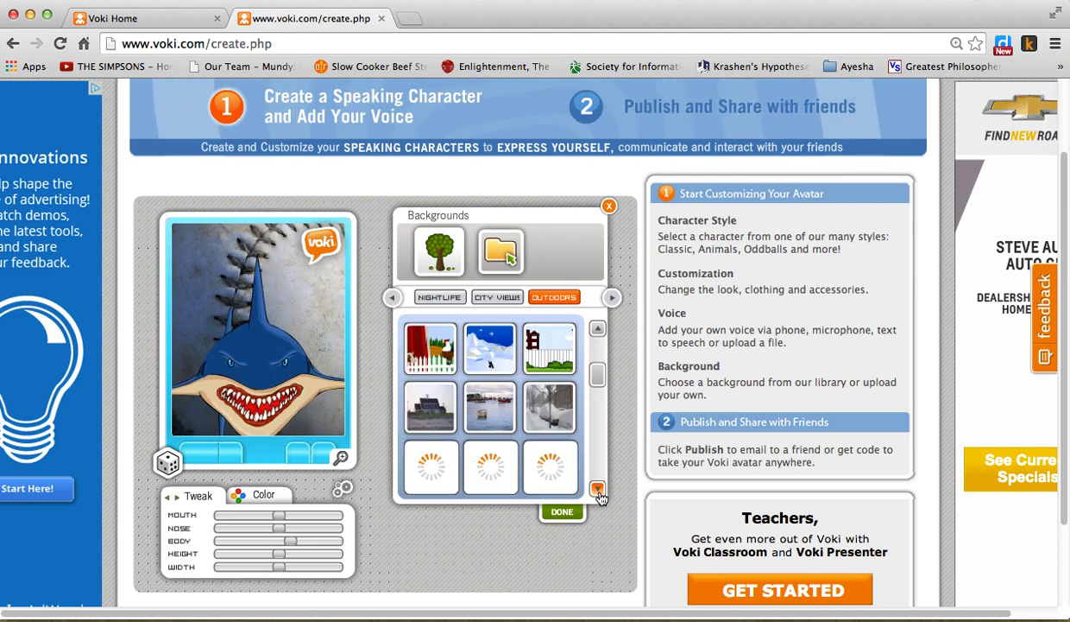
pyautogui.click(482, 408)
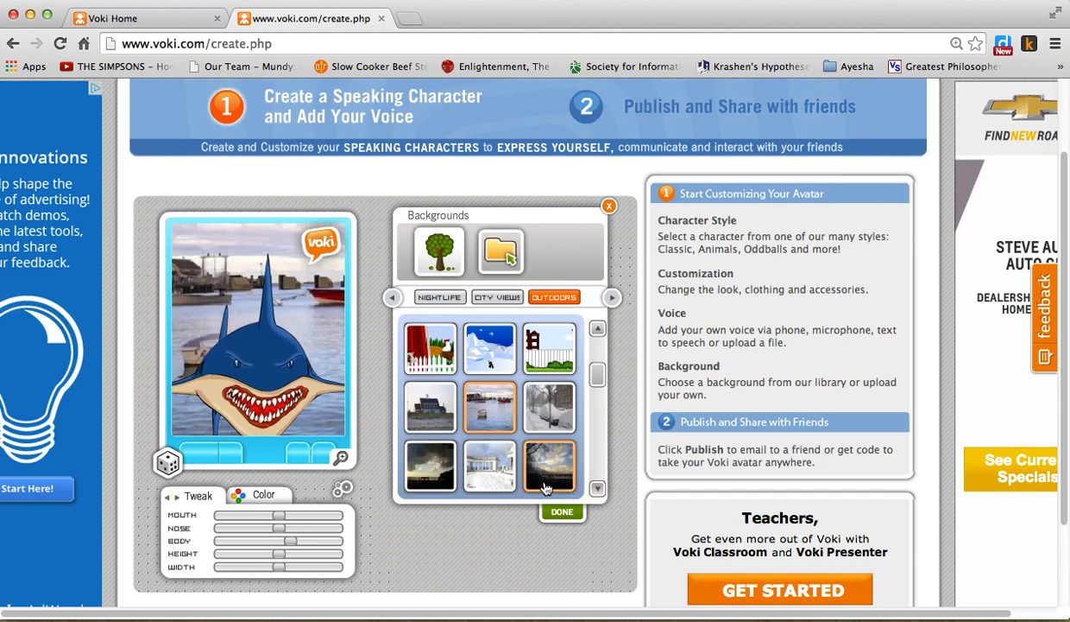
# - Choose the cruise-ship scene from TRAVEL as the background and confirm with DONE
pyautogui.click(598, 490)
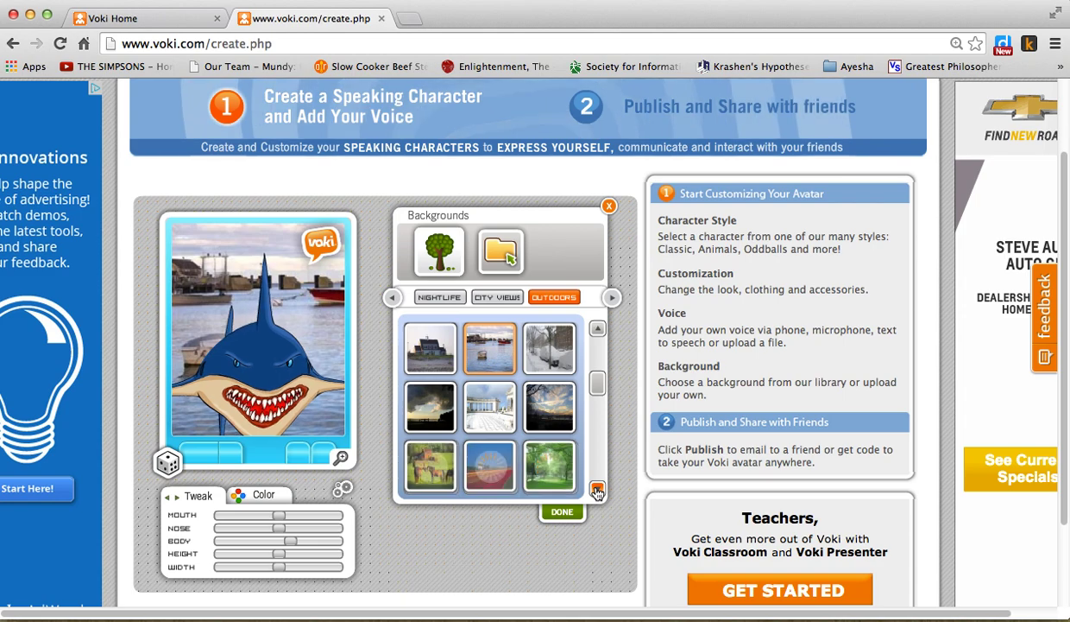
pyautogui.click(598, 489)
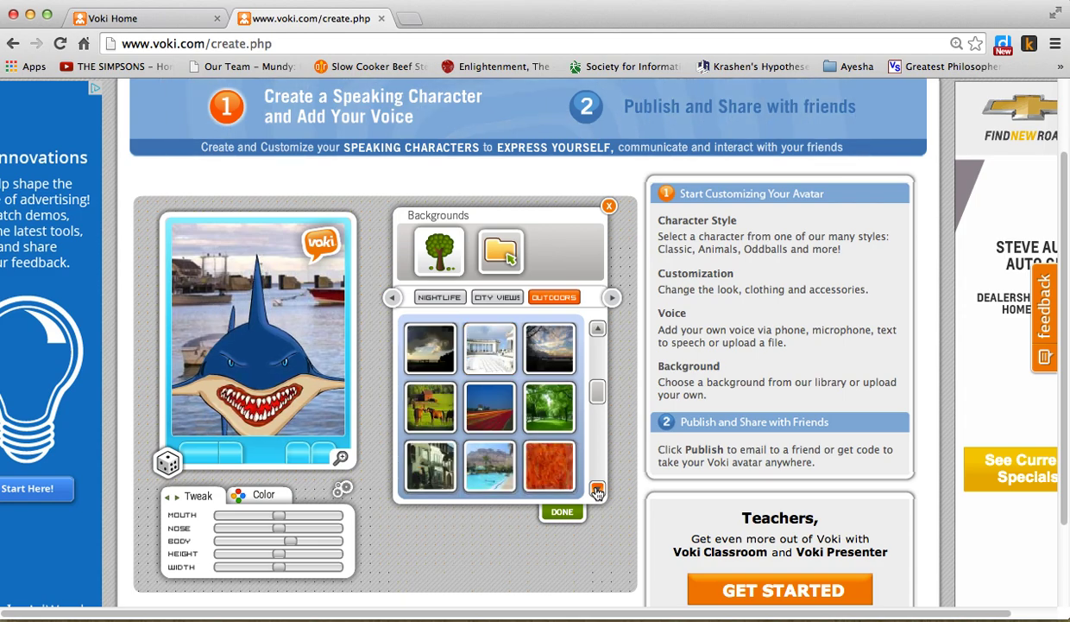
pyautogui.click(610, 298)
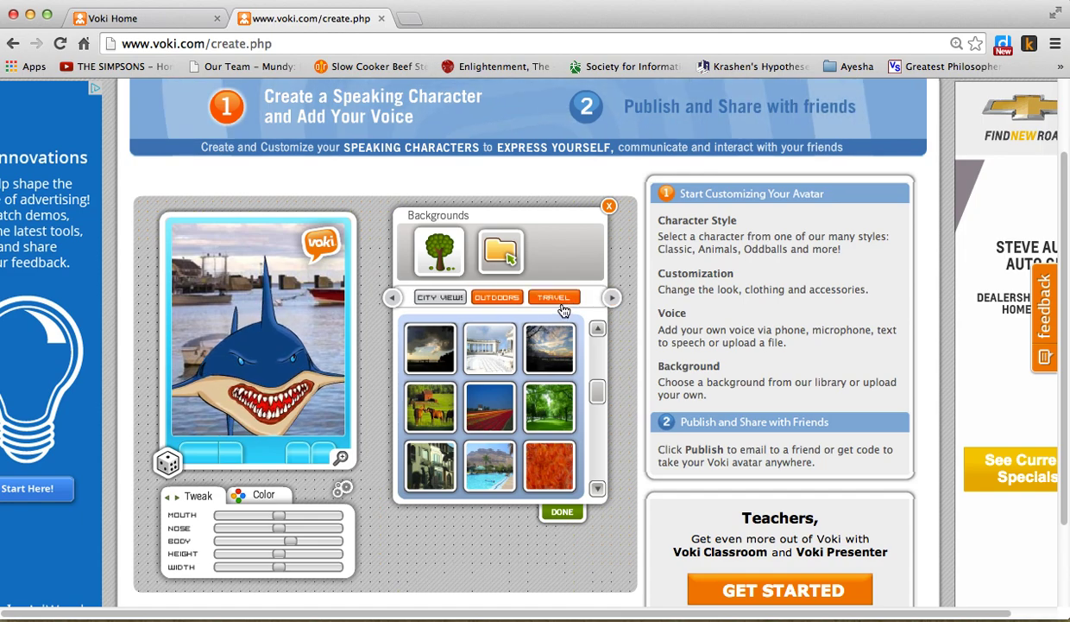
pyautogui.click(557, 302)
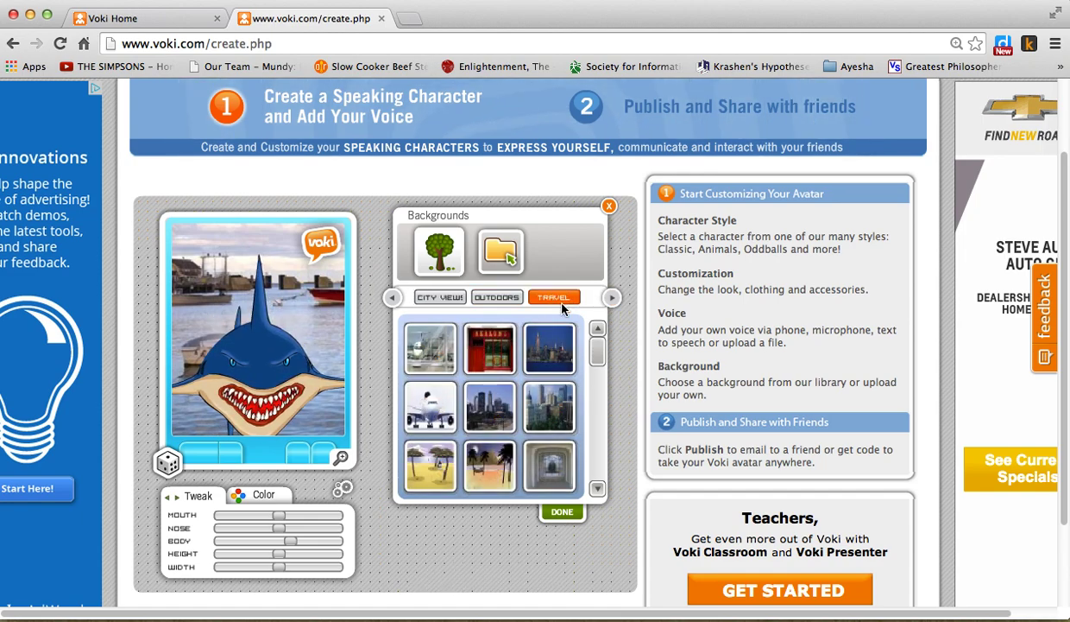
pyautogui.moveTo(604, 363); pyautogui.dragTo(600, 412)
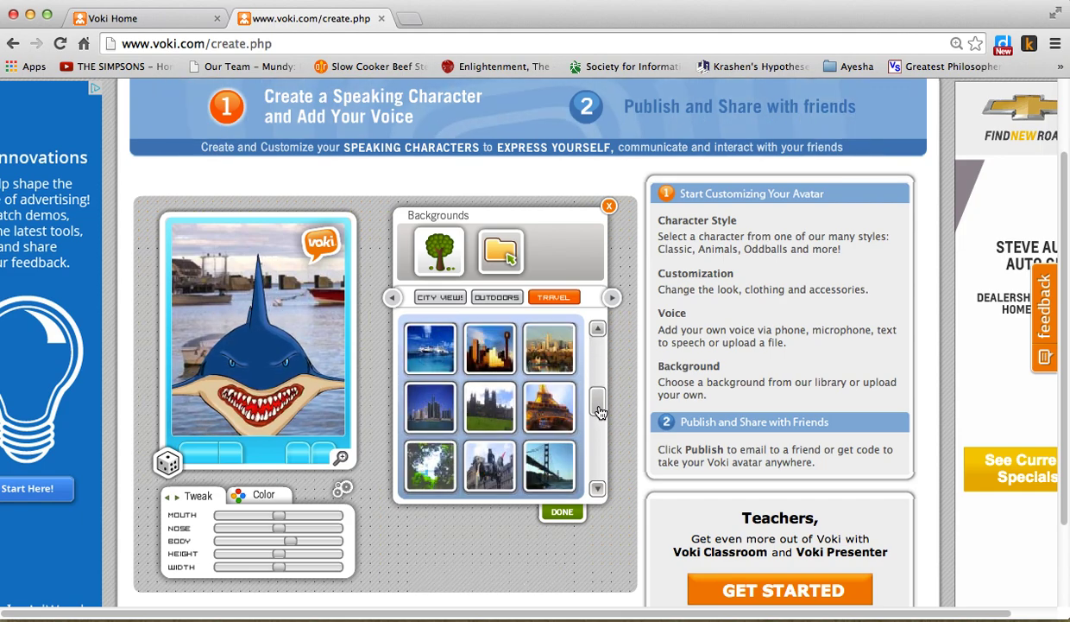
pyautogui.click(426, 351)
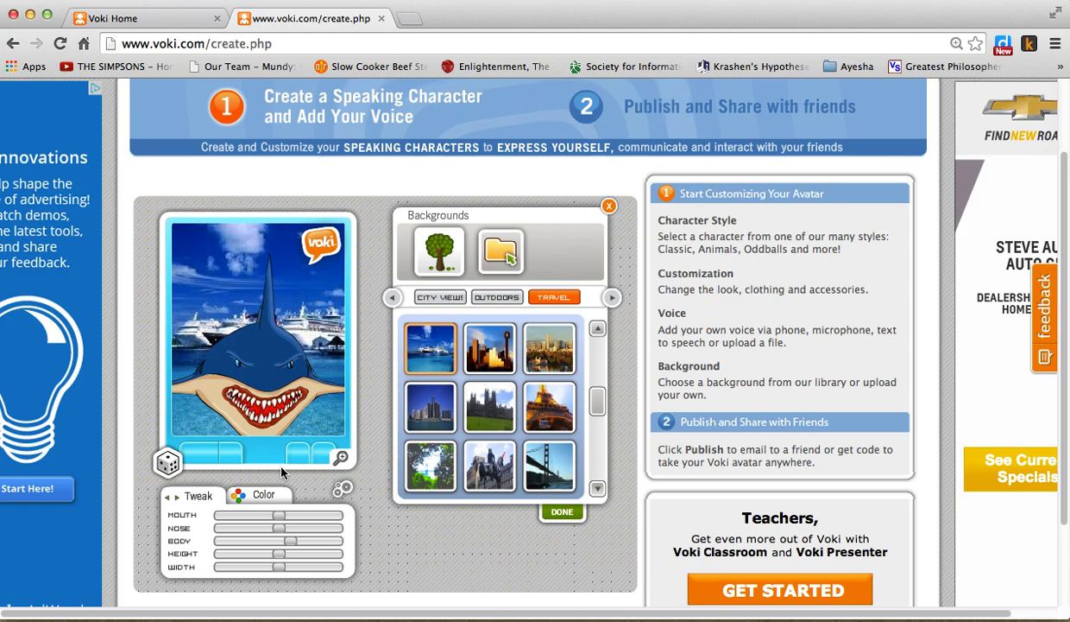
pyautogui.click(559, 513)
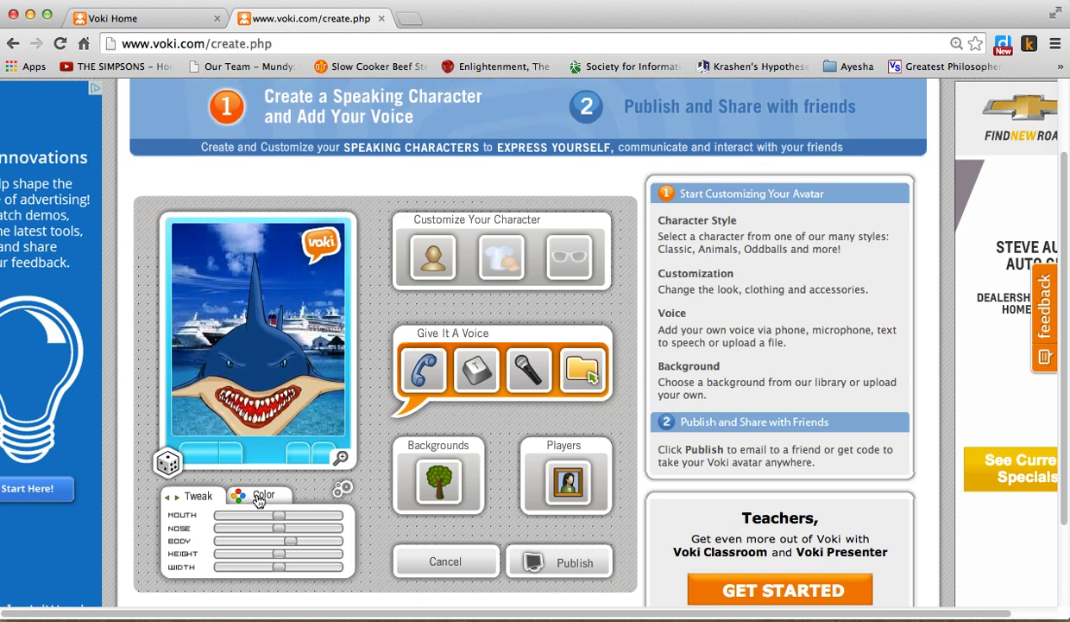
# - Shrink the shark's mouth, nose, height and width, and make its body slightly fuller
pyautogui.moveTo(276, 515)
pyautogui.mouseDown()
pyautogui.moveTo(247, 518)
pyautogui.moveTo(323, 515)
pyautogui.moveTo(265, 516)
pyautogui.mouseUp()
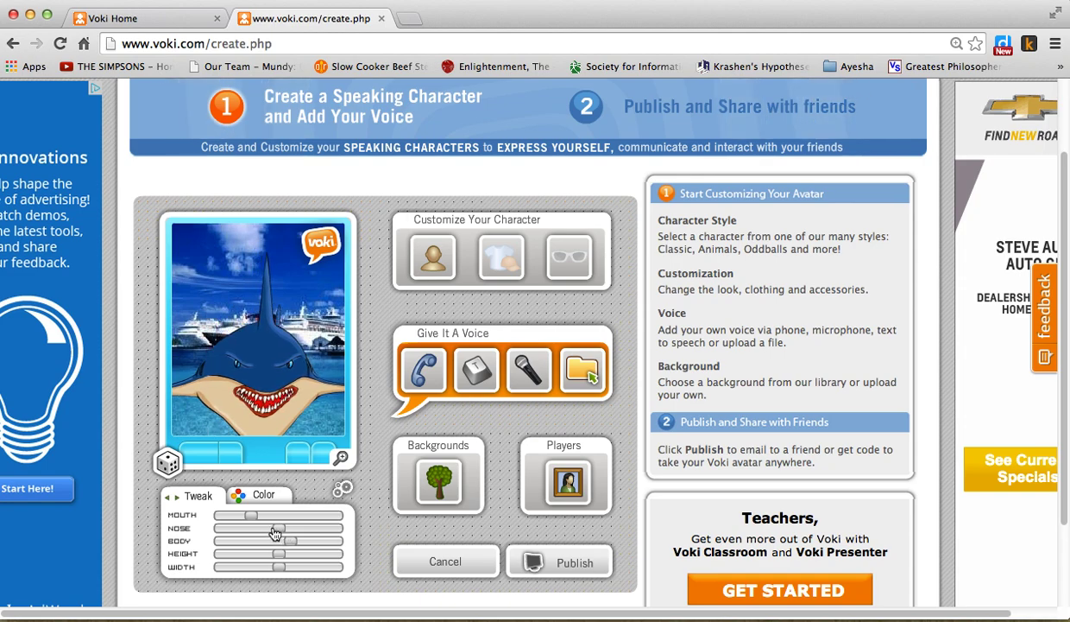
pyautogui.moveTo(331, 529); pyautogui.dragTo(273, 529)
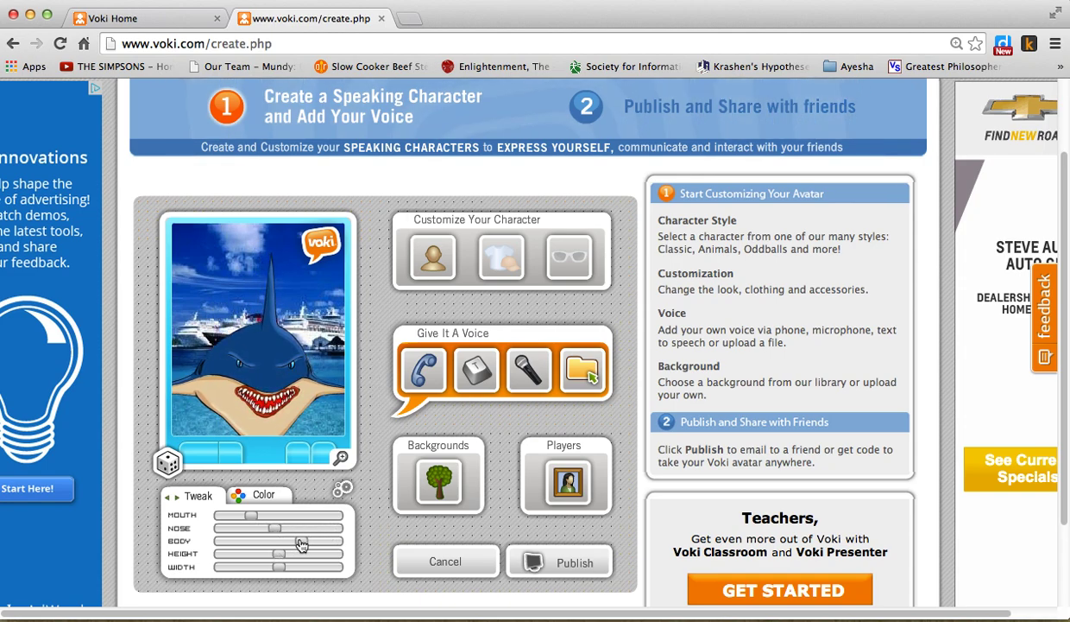
pyautogui.moveTo(299, 542); pyautogui.dragTo(309, 542)
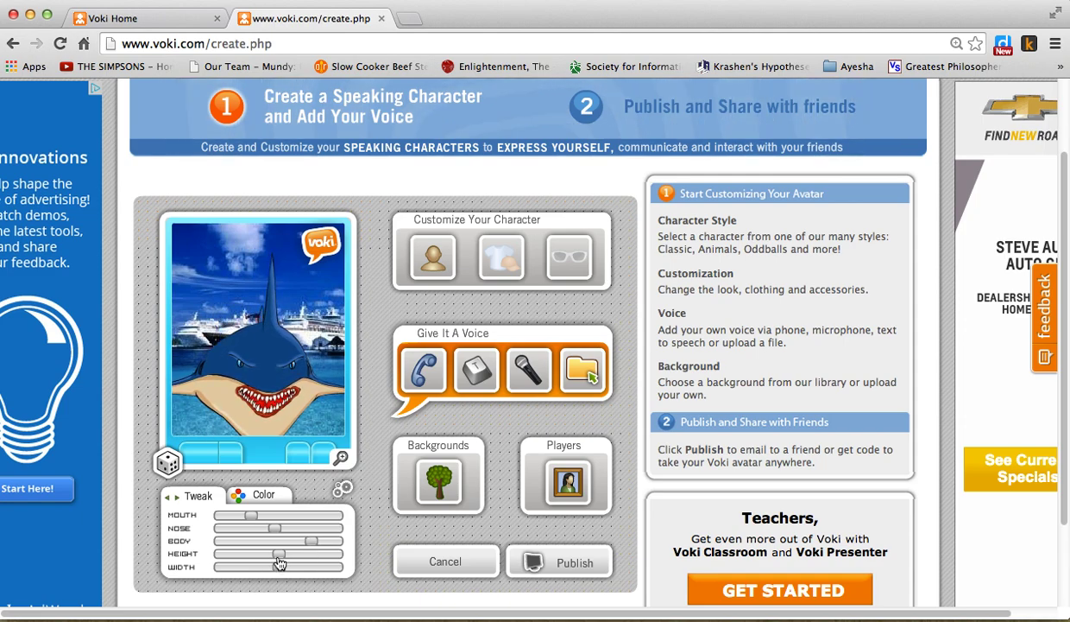
pyautogui.moveTo(292, 557); pyautogui.dragTo(250, 560)
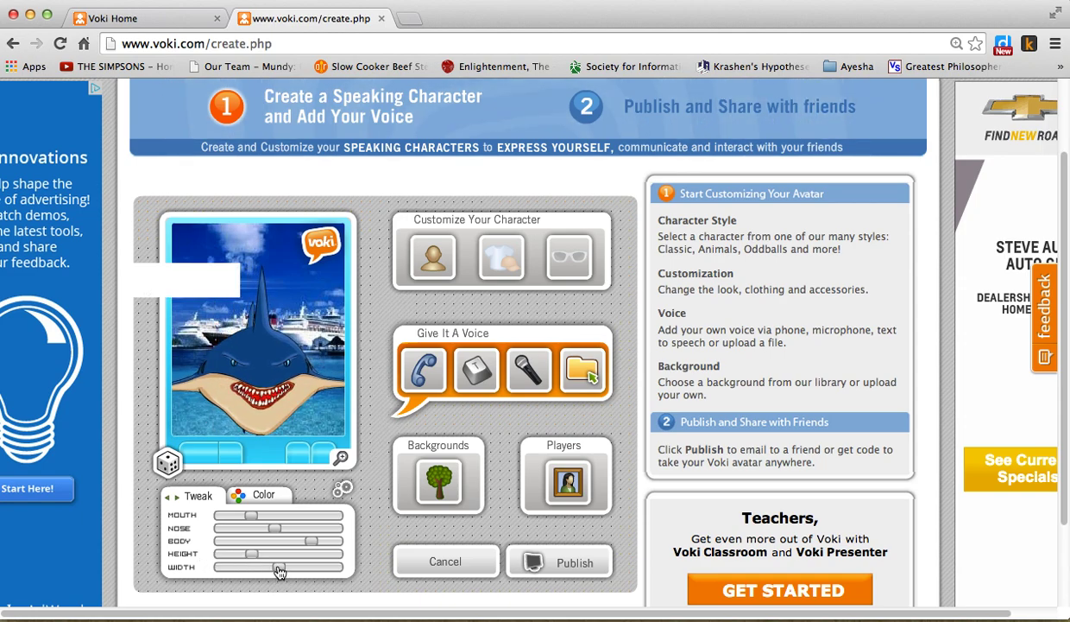
pyautogui.moveTo(301, 568); pyautogui.dragTo(264, 568)
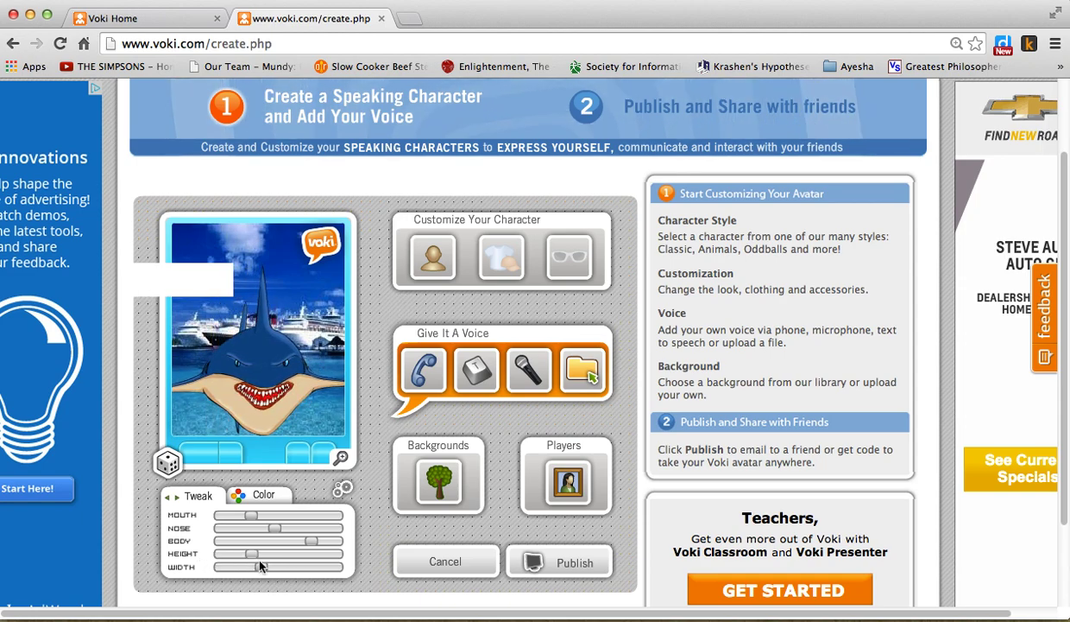
pyautogui.scroll(-3, 377, 444)
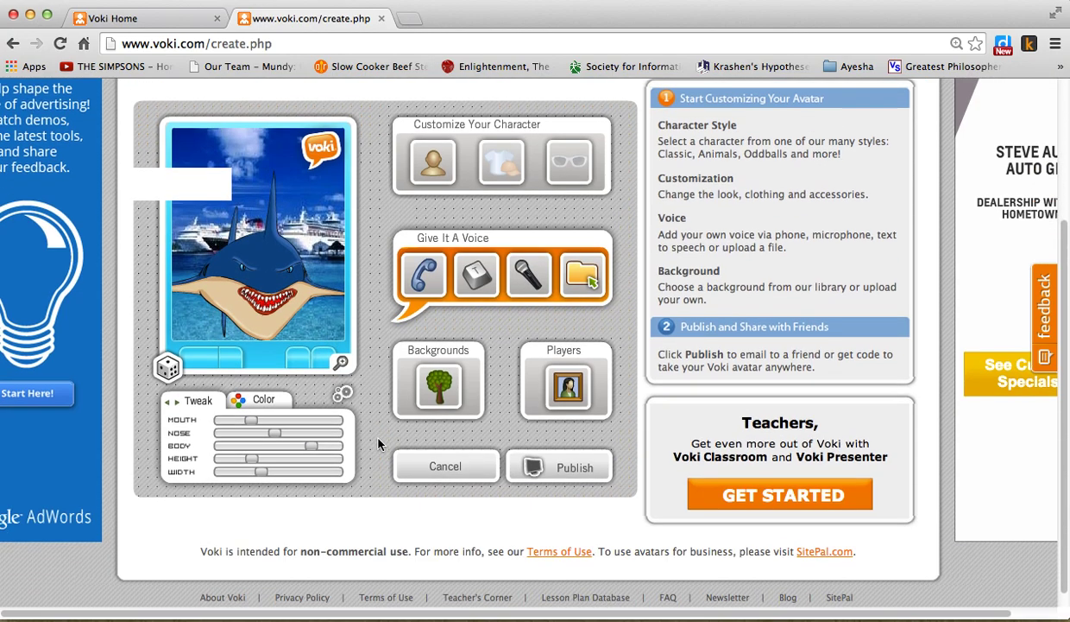
pyautogui.scroll(2, 367, 450)
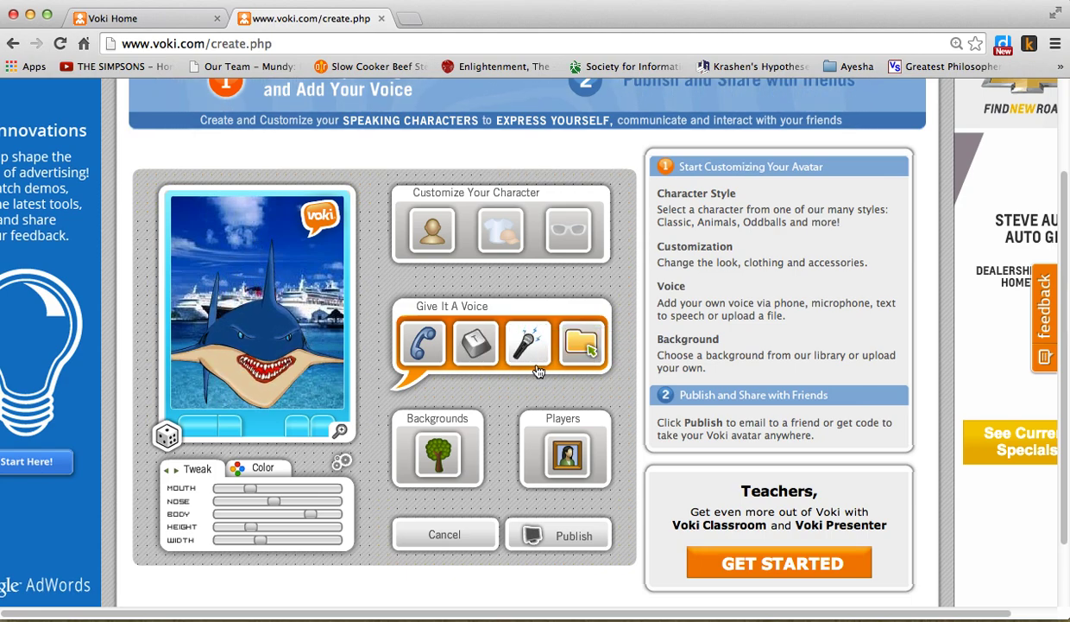
# - Type the line 'Did you know that sharks do not sleep?' and keep English as the accent
pyautogui.click(482, 347)
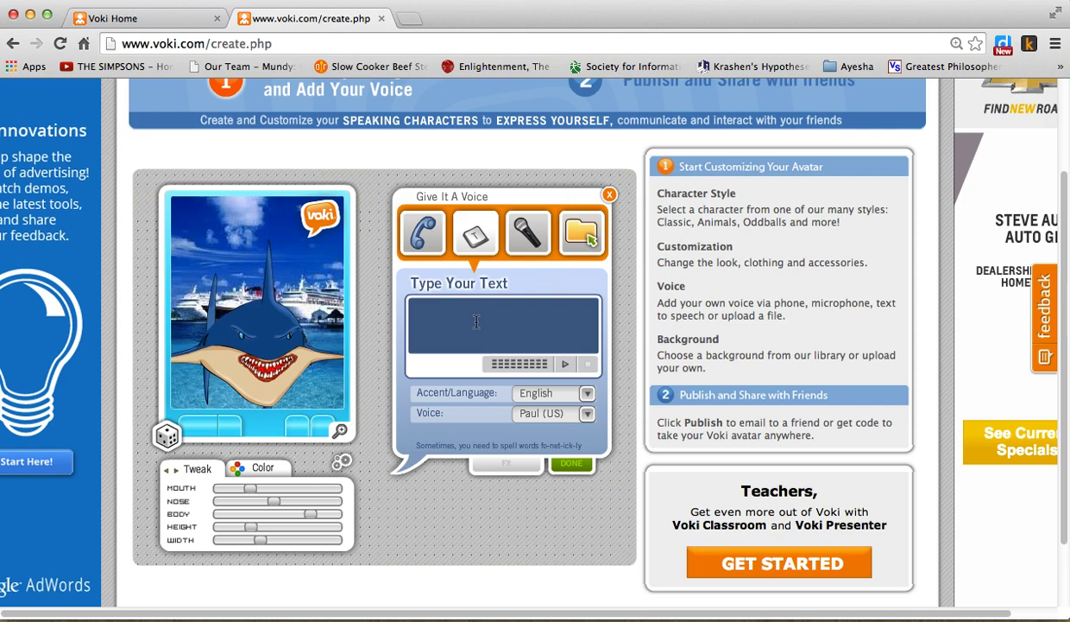
pyautogui.write('Did you h')
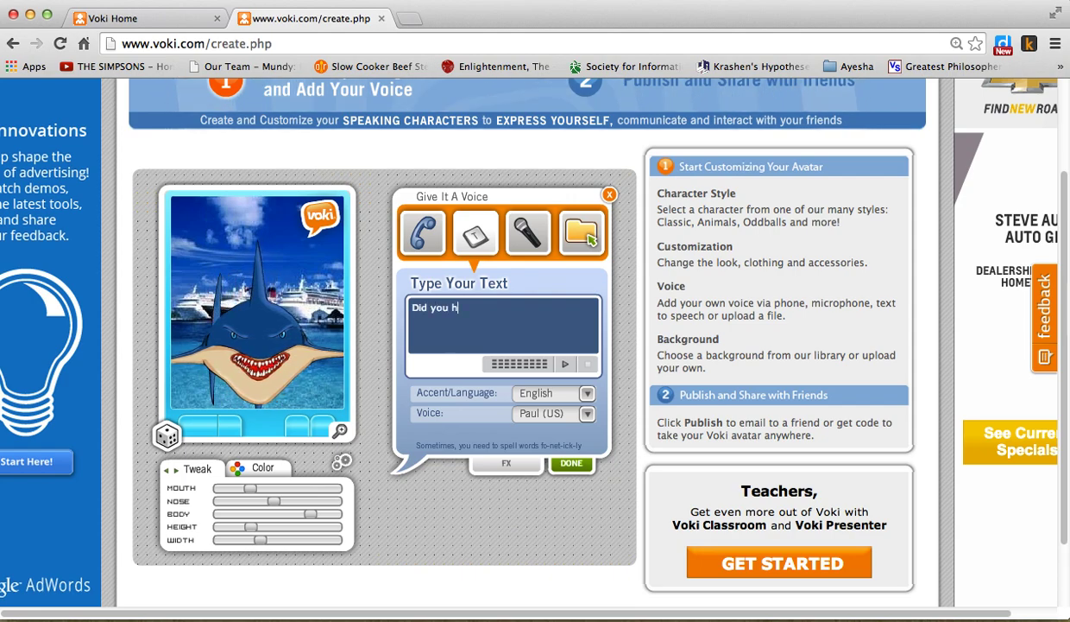
pyautogui.press('BackSpace')
pyautogui.write('know that sharks do')
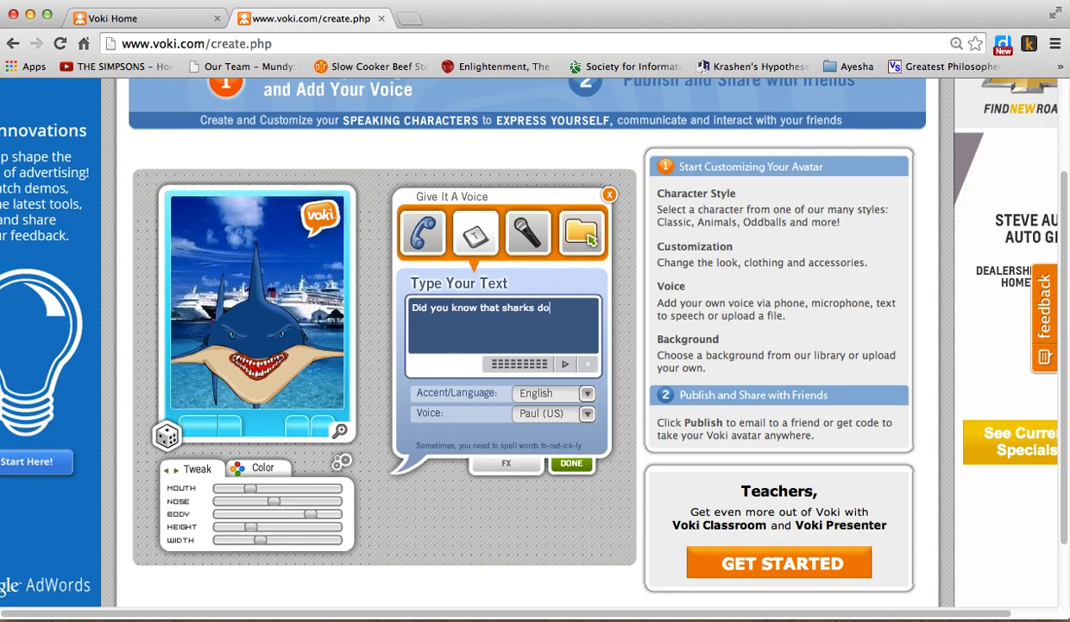
pyautogui.write(' not sleep?')
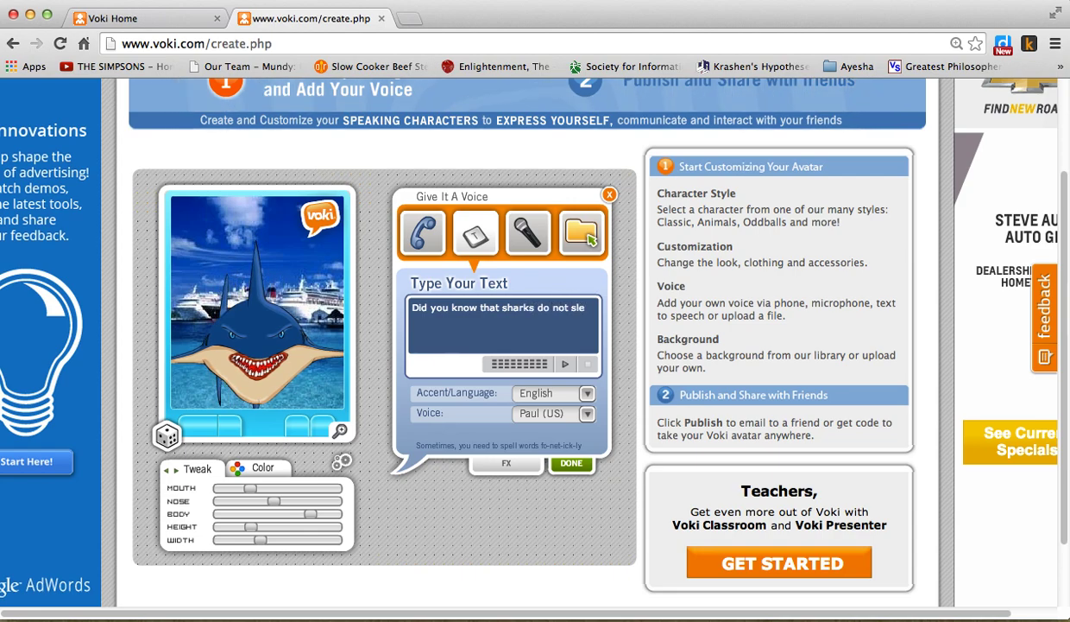
pyautogui.click(586, 394)
pyautogui.click(586, 397)
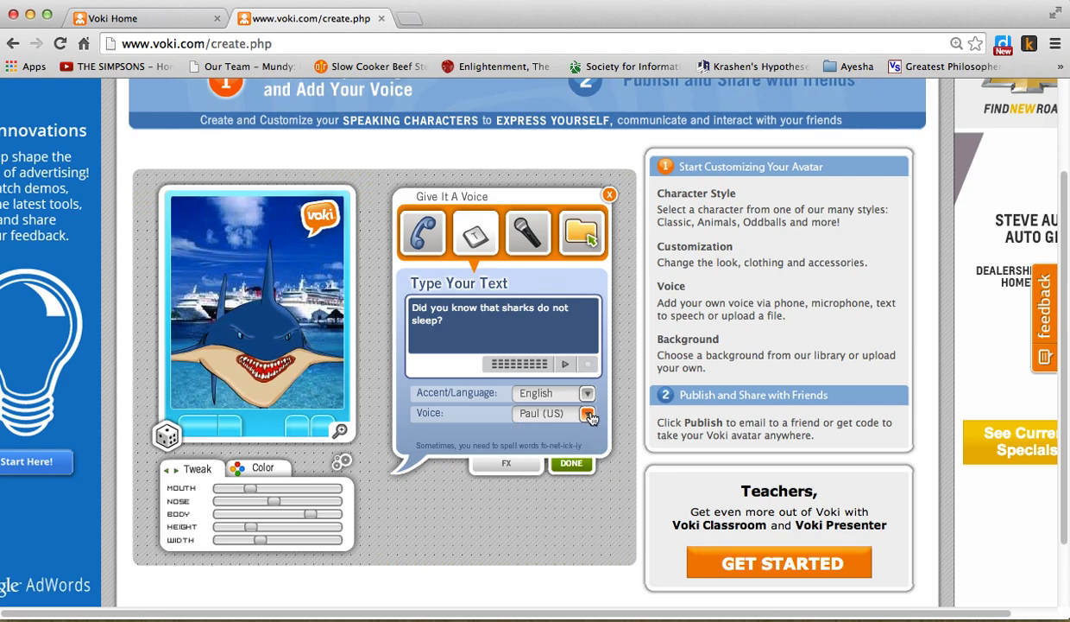
pyautogui.click(587, 396)
pyautogui.click(590, 462)
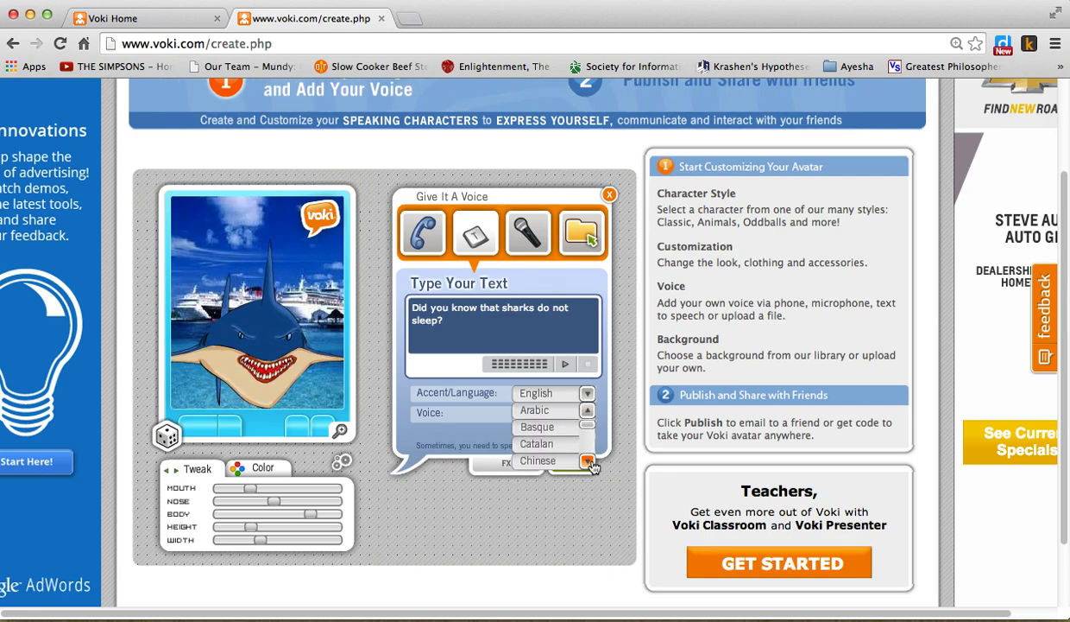
pyautogui.click(591, 462)
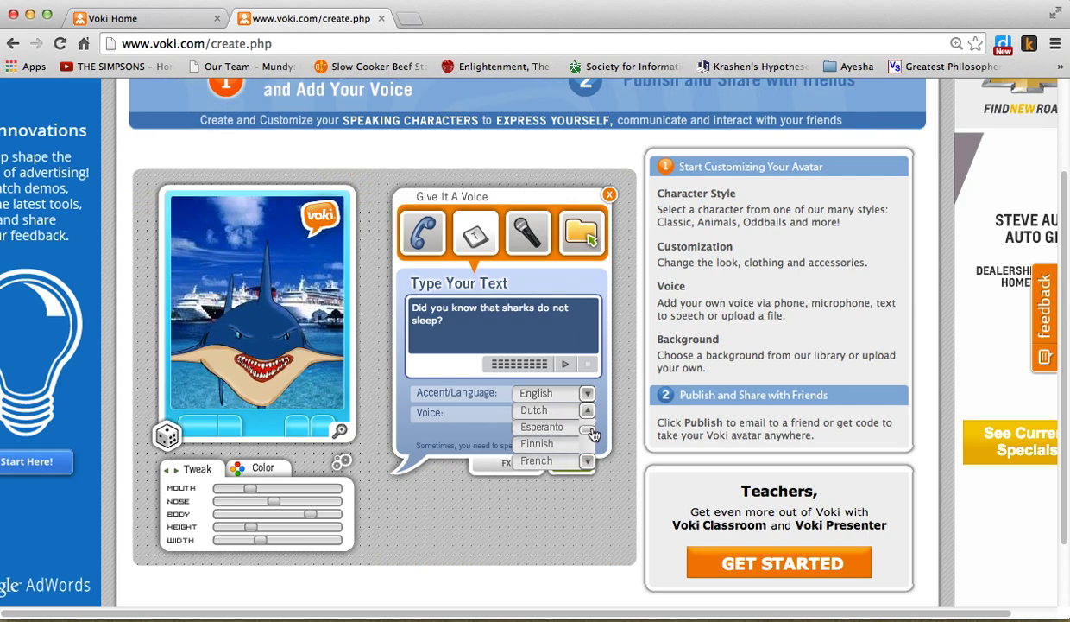
pyautogui.click(566, 398)
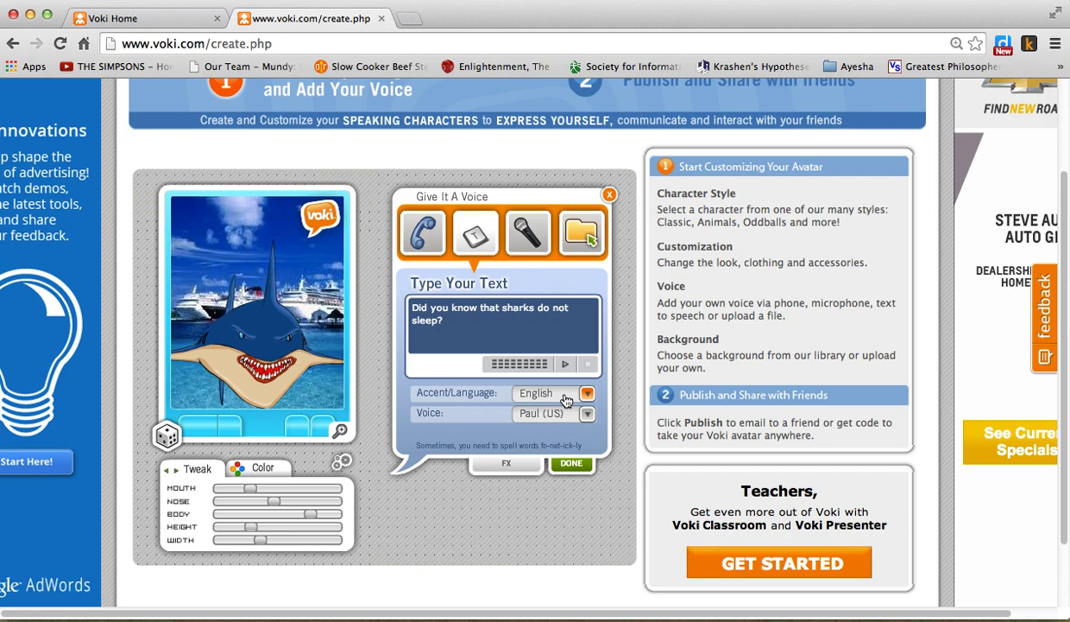
# - Try the Simon (UK) voice, then settle on Steven (US) and confirm with DONE
pyautogui.click(588, 415)
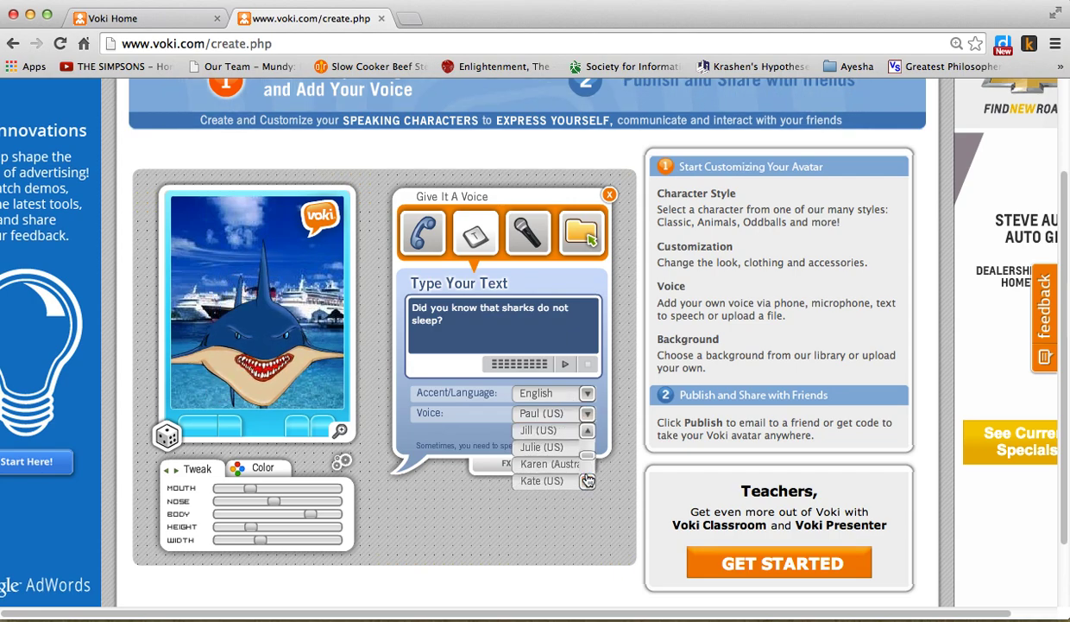
pyautogui.click(588, 481)
pyautogui.click(588, 481)
pyautogui.click(588, 481)
pyautogui.click(588, 481)
pyautogui.click(588, 481)
pyautogui.click(588, 481)
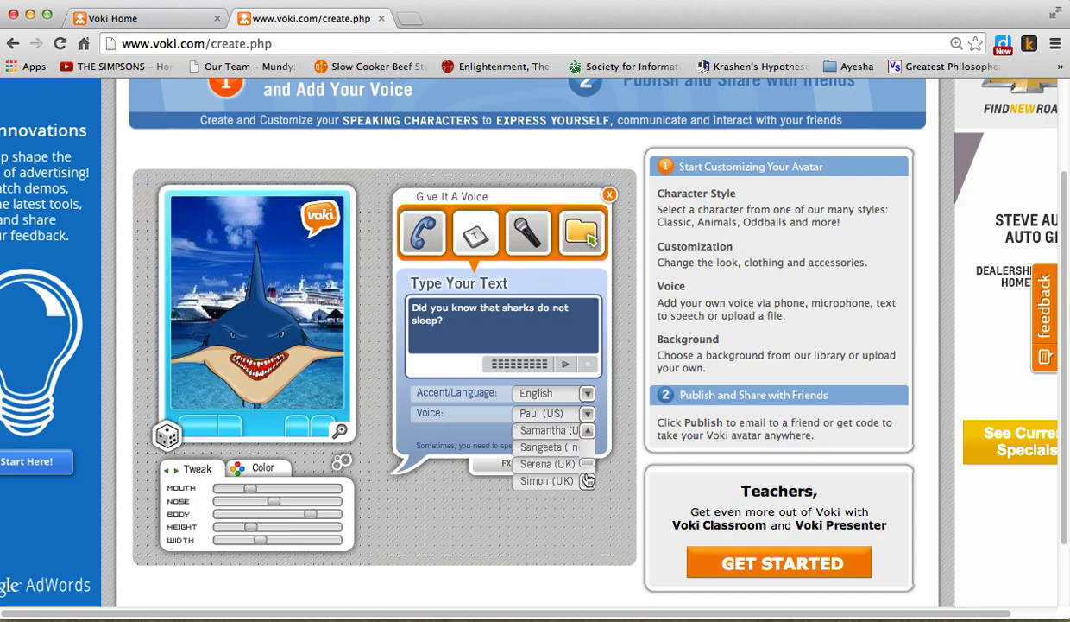
pyautogui.click(547, 481)
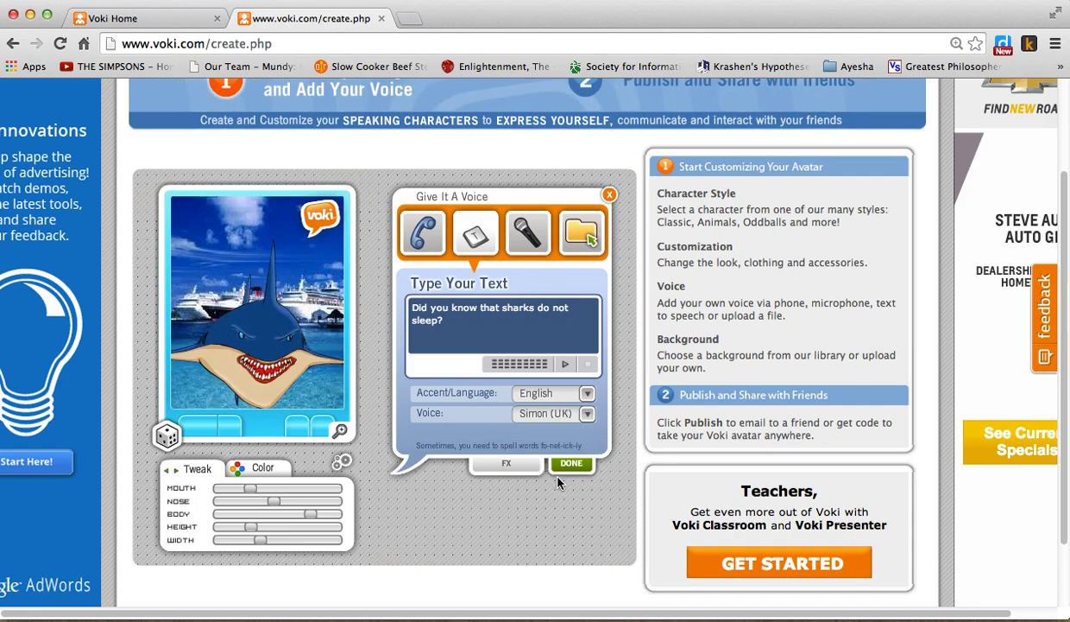
pyautogui.click(587, 414)
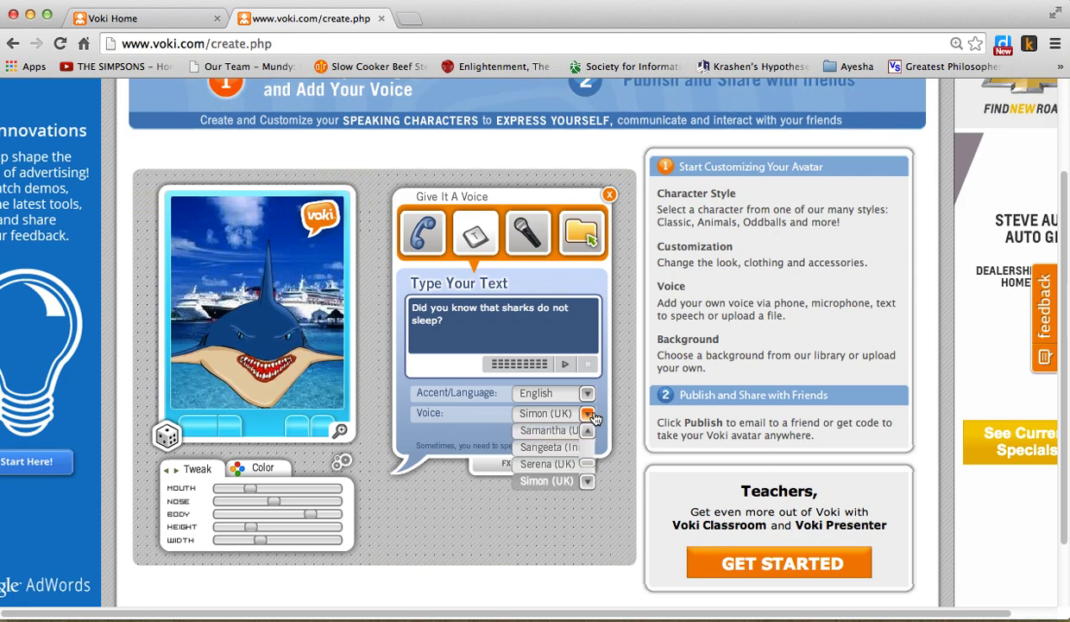
pyautogui.click(587, 481)
pyautogui.click(588, 480)
pyautogui.click(588, 481)
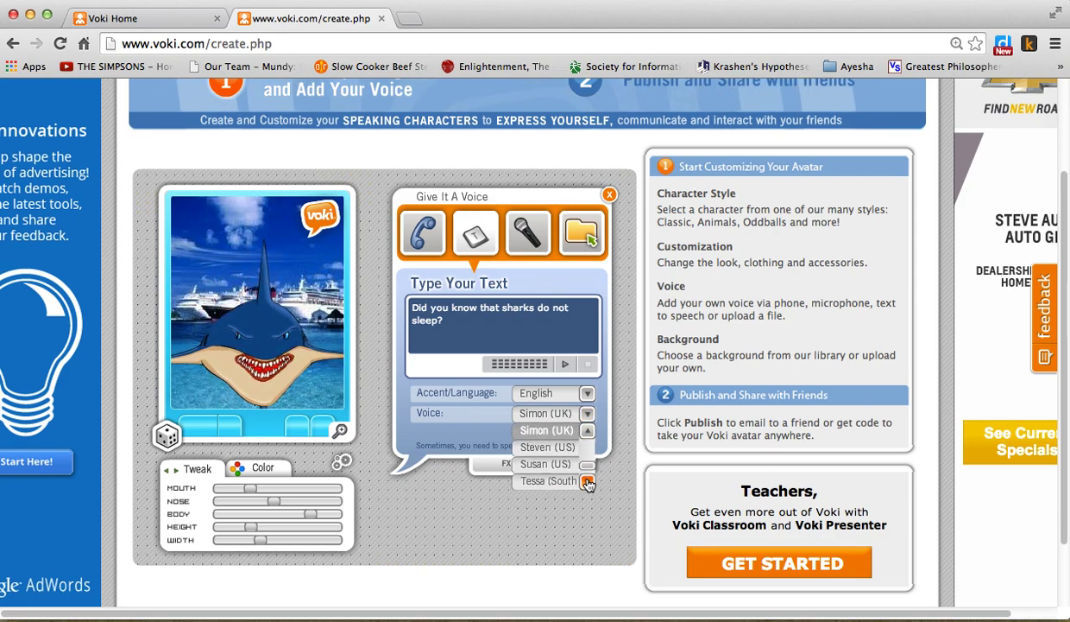
pyautogui.click(547, 447)
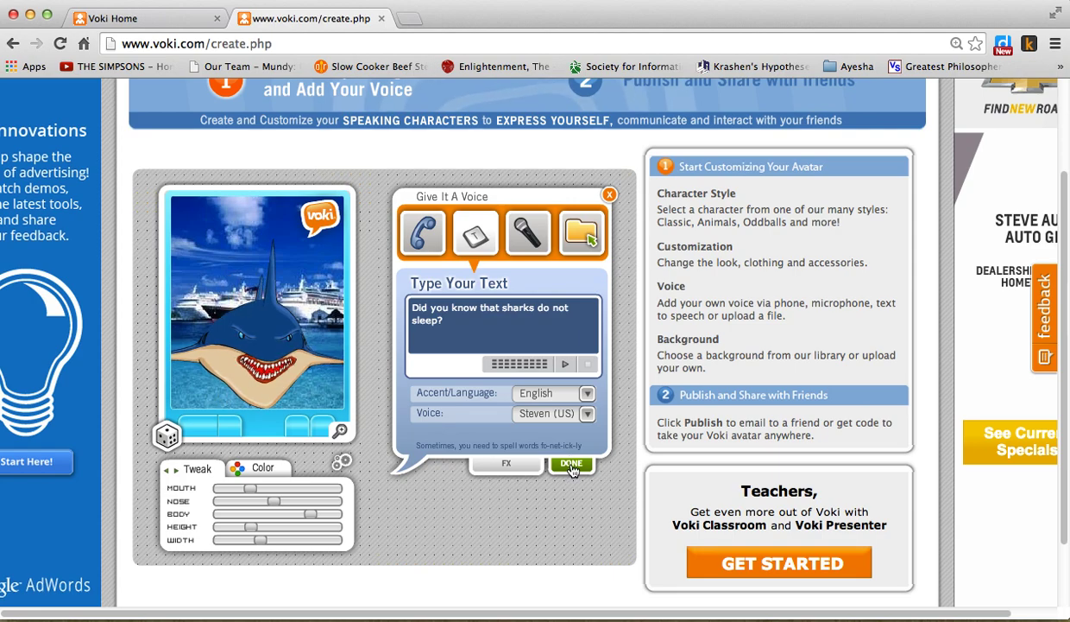
pyautogui.click(571, 467)
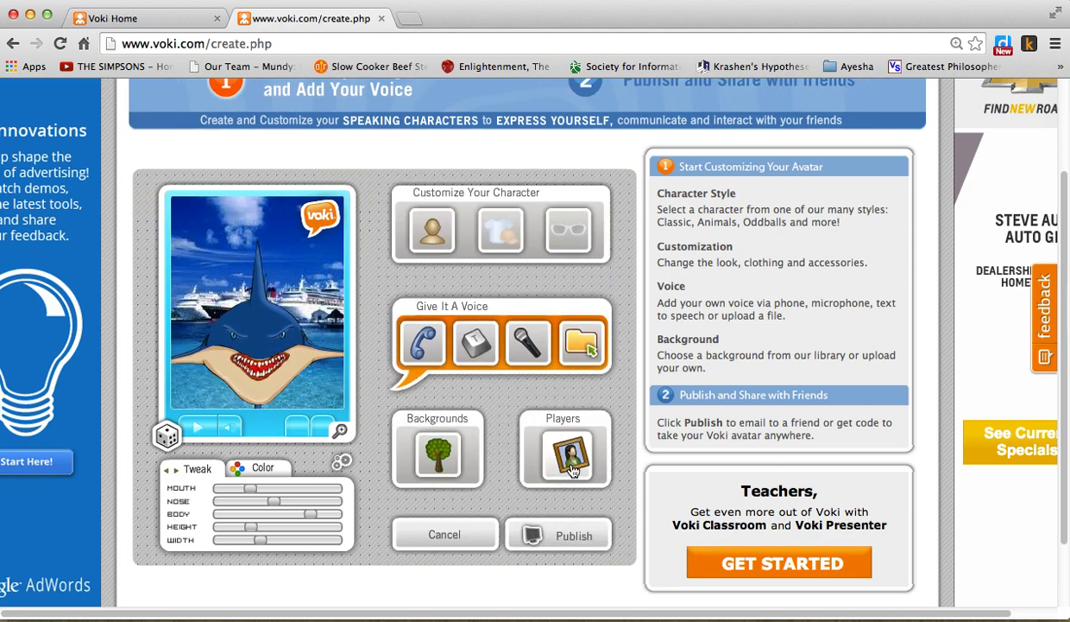
# - Preview the shark speaking, then publish it and save it titled 'Shark'
pyautogui.click(198, 431)
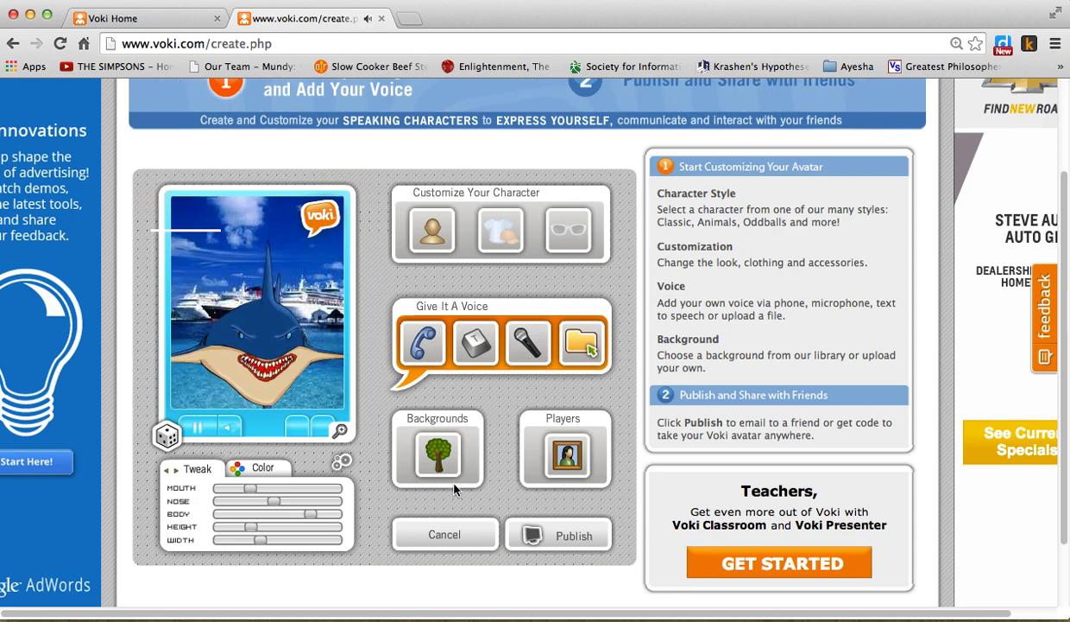
pyautogui.click(546, 535)
pyautogui.write('Shark')
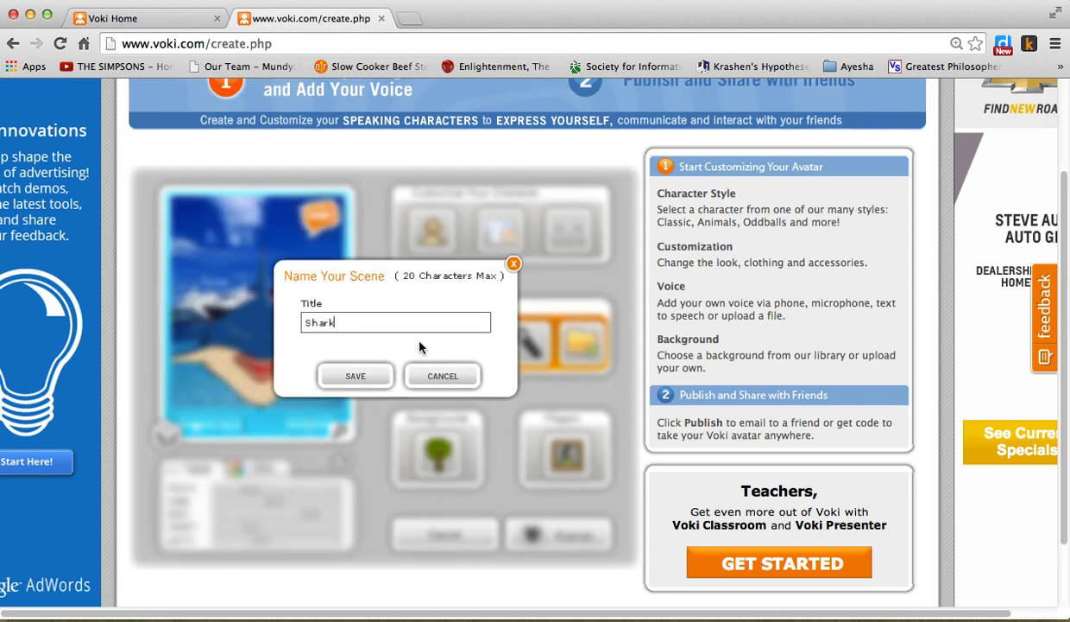
pyautogui.click(357, 380)
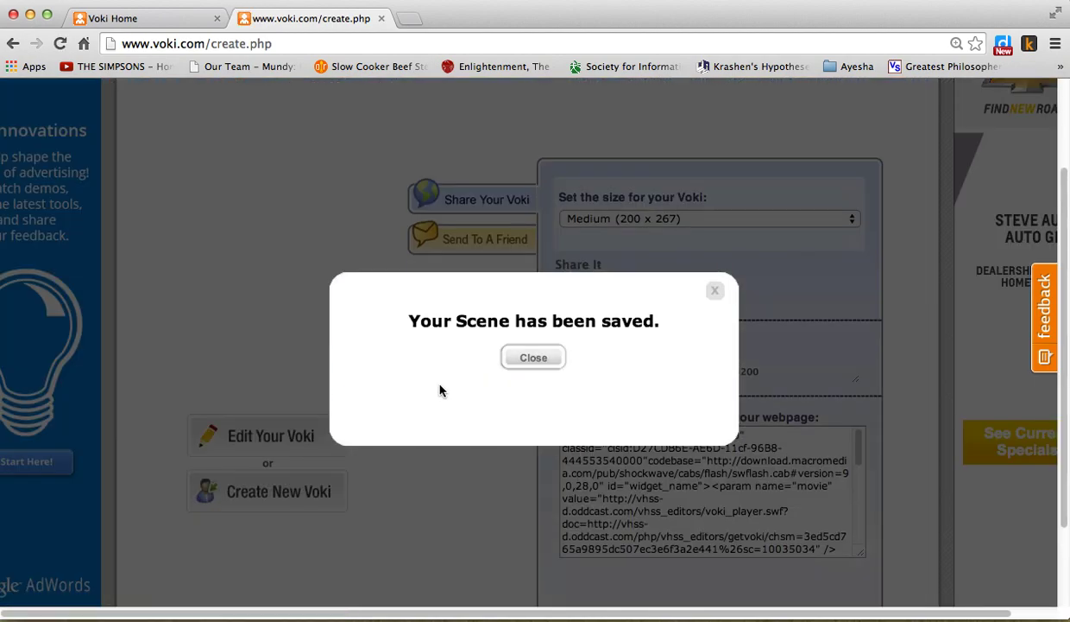
# - Dismiss the saved confirmation and set the Voki size to Large (300 x 400)
pyautogui.click(552, 361)
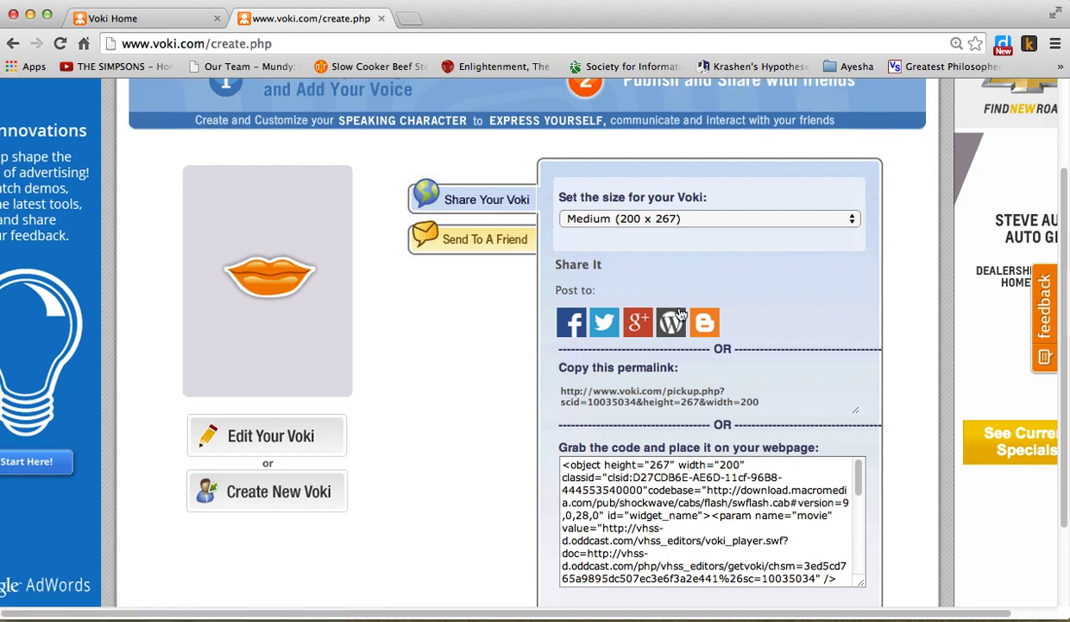
pyautogui.click(696, 218)
pyautogui.click(696, 217)
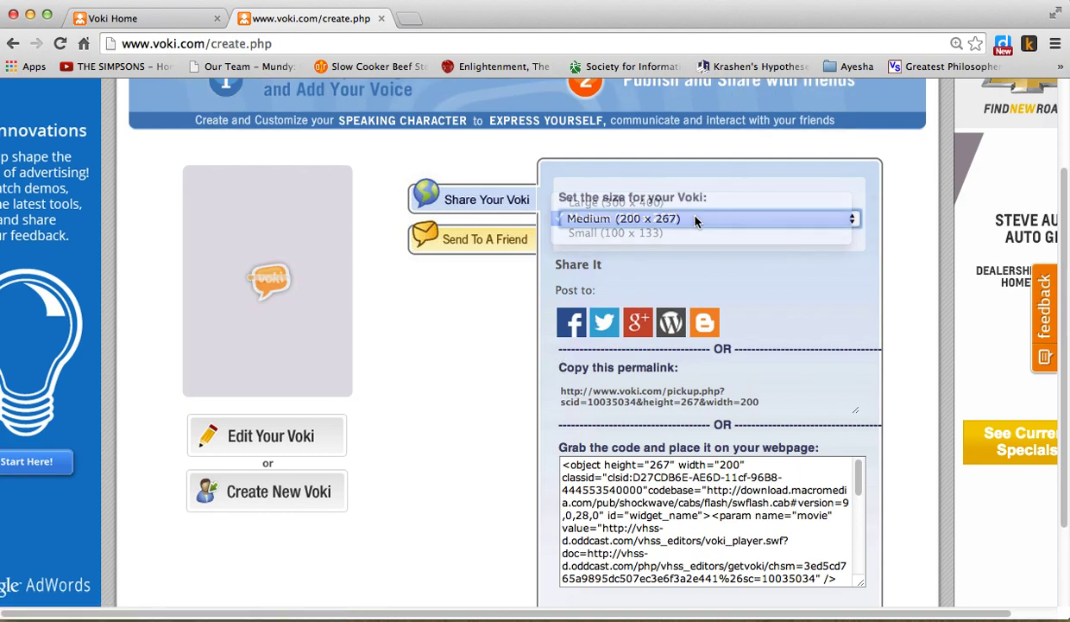
pyautogui.click(696, 217)
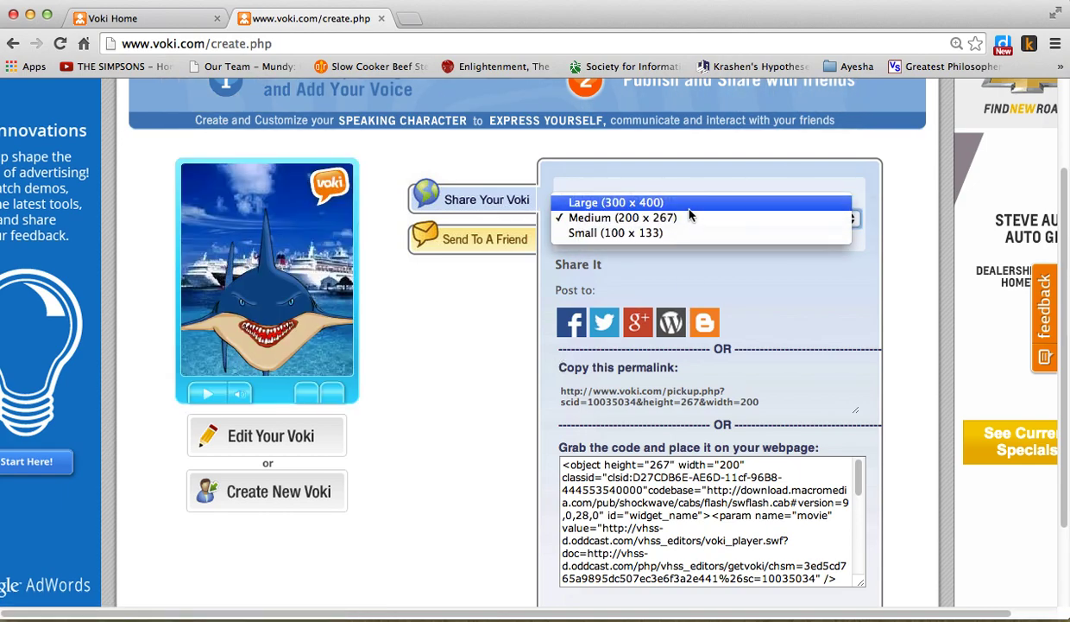
pyautogui.click(690, 208)
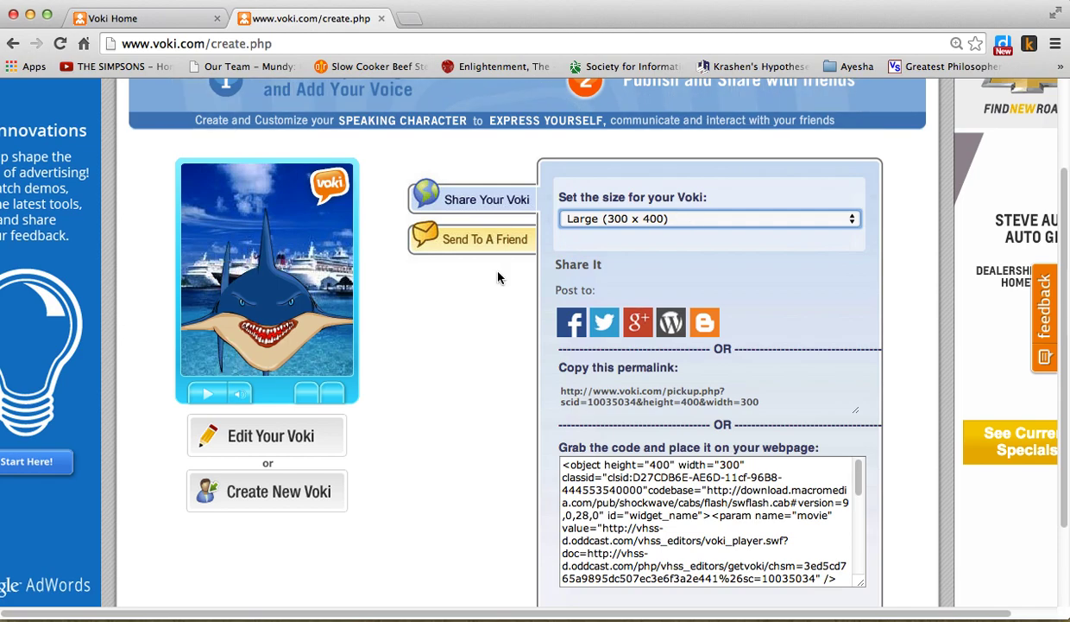
# - Select and then deselect the embed code, and scroll back to the top of the page
pyautogui.scroll(-3, 492, 272)
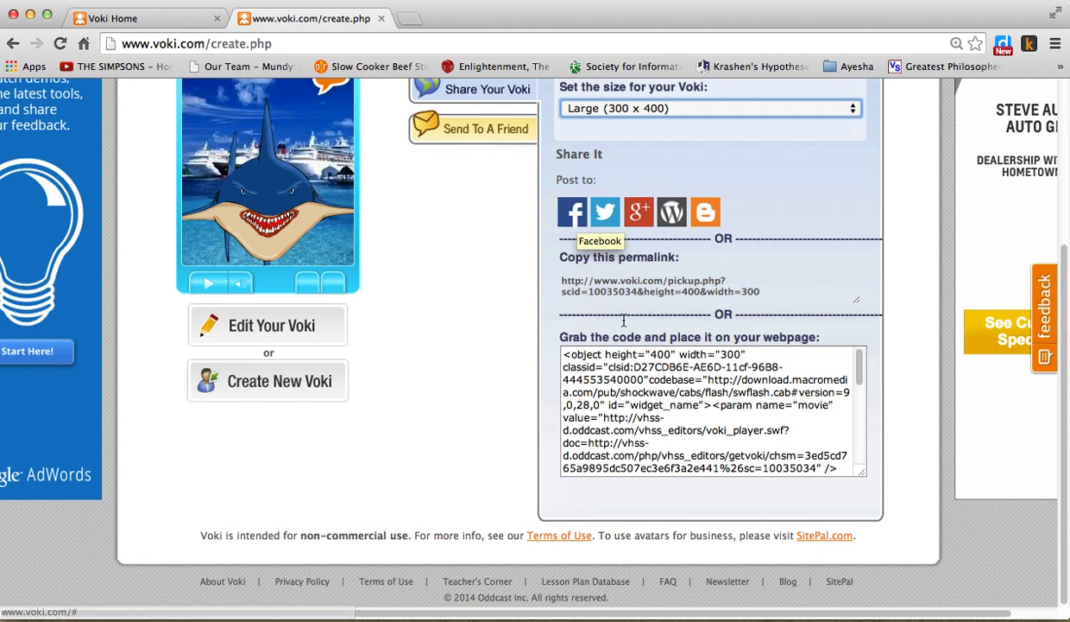
pyautogui.moveTo(562, 354); pyautogui.dragTo(822, 510)
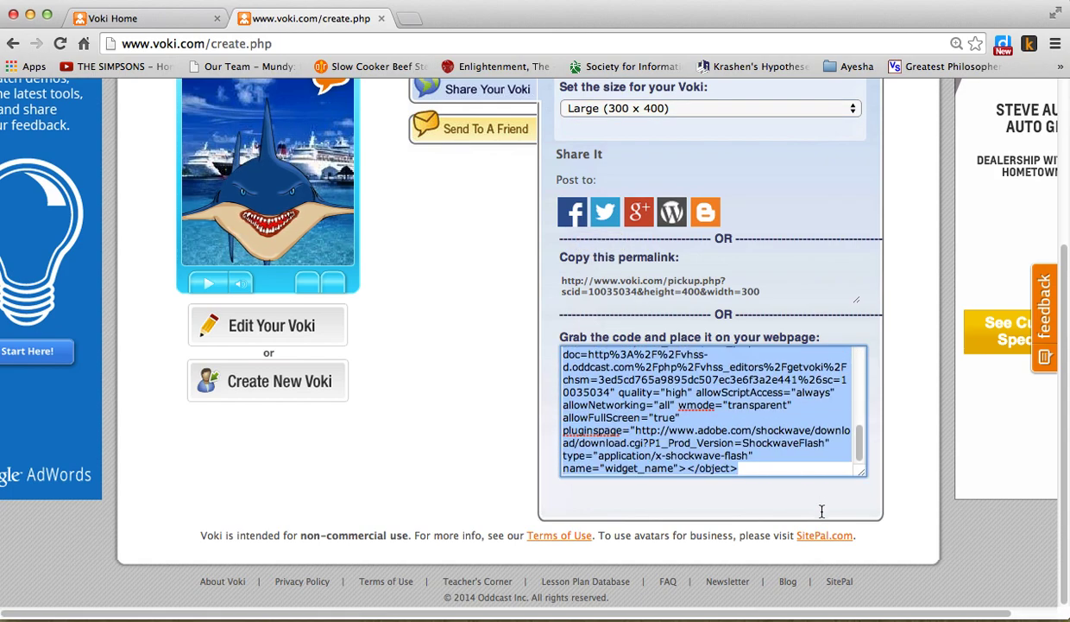
pyautogui.click(398, 402)
pyautogui.scroll(2, 338, 339)
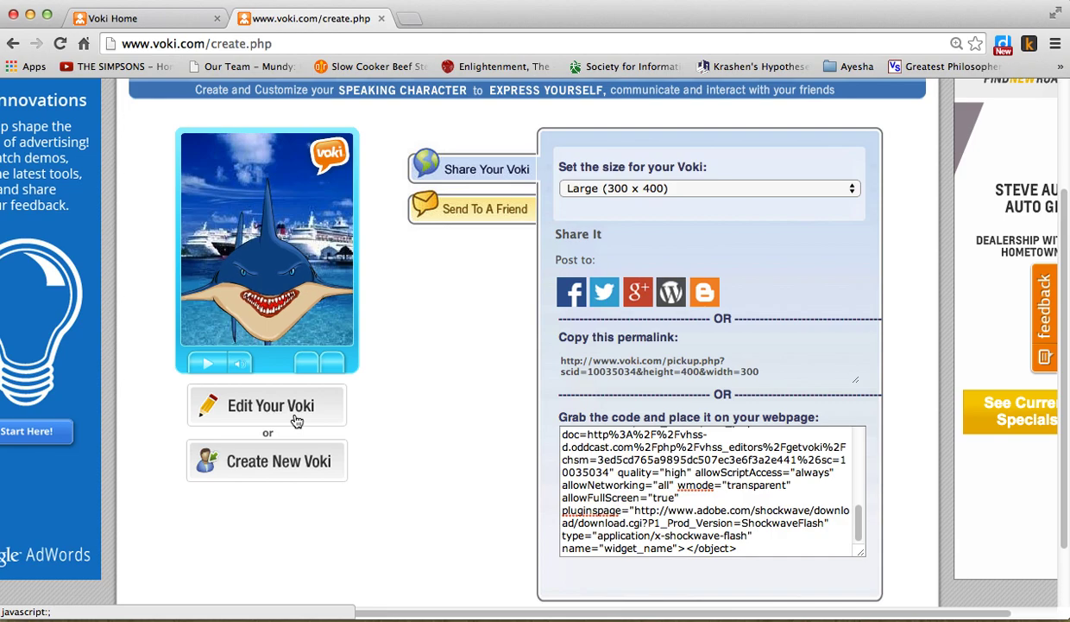
pyautogui.scroll(4, 400, 420)
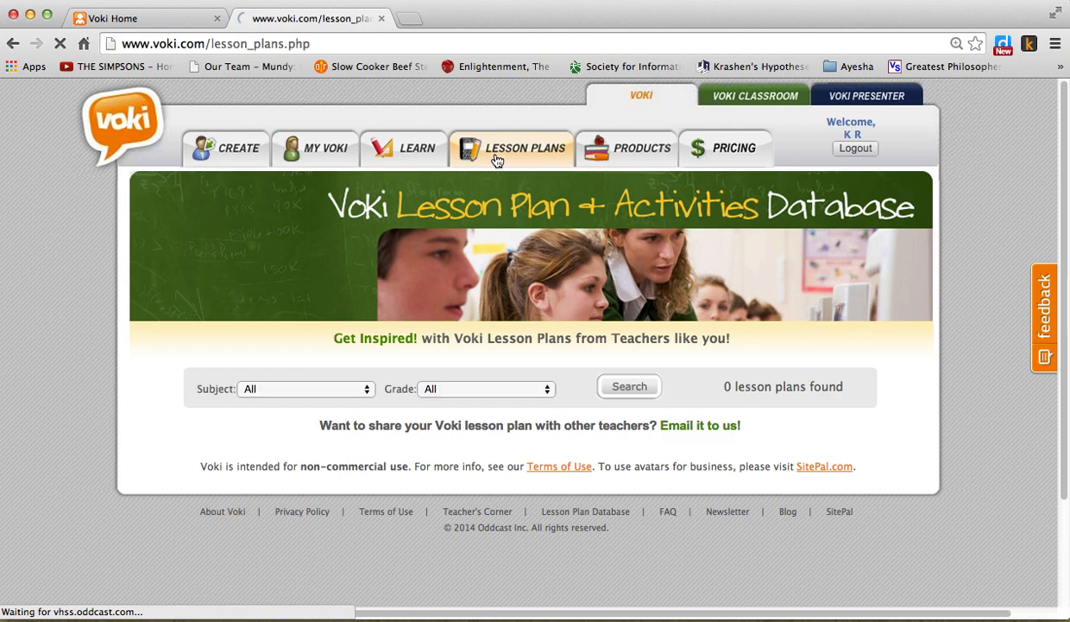
# - Filter lesson plans to Subject Science with Grade left at All, and run the search
pyautogui.click(341, 390)
pyautogui.click(342, 390)
pyautogui.click(343, 390)
pyautogui.scroll(-3, 343, 388)
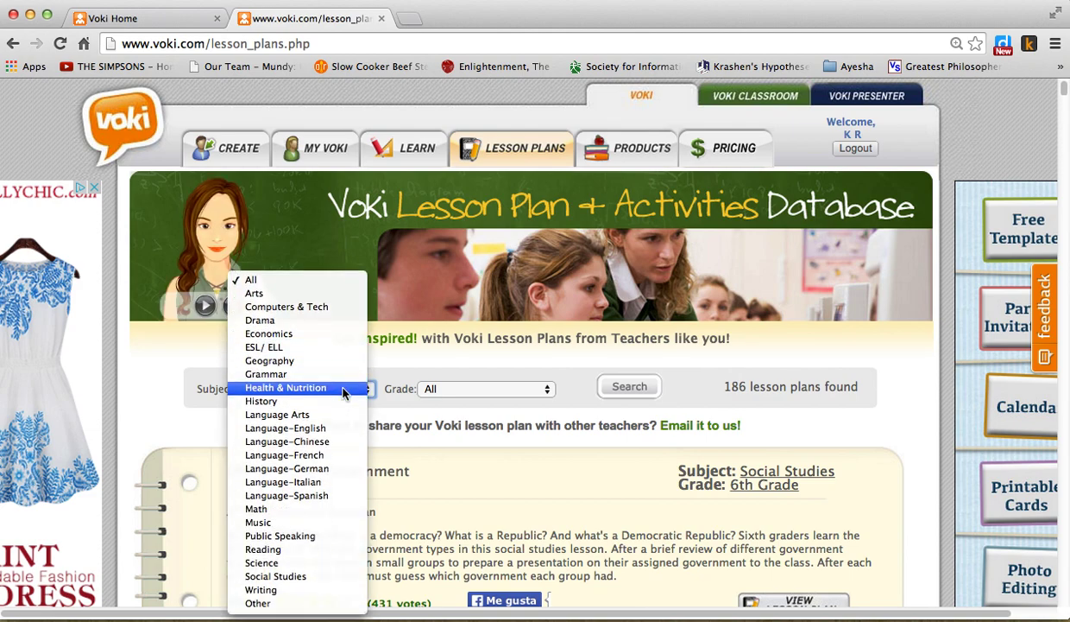
pyautogui.click(311, 562)
pyautogui.click(481, 394)
pyautogui.click(483, 396)
pyautogui.click(630, 386)
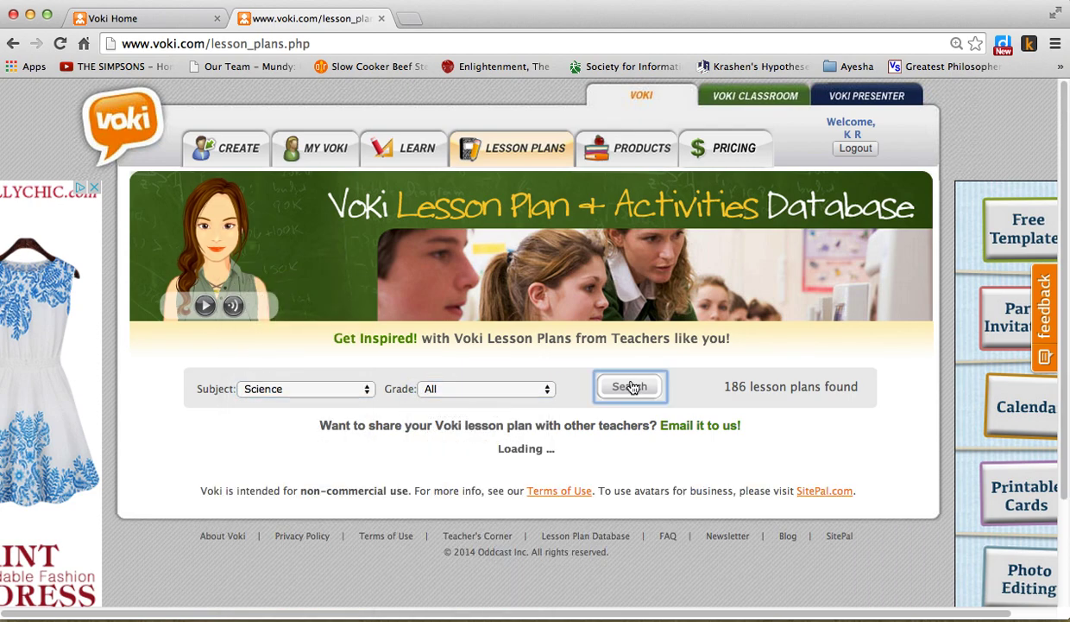
# - Zoom in on the 9 Science results and view the Solids, Liquids, and Gases plan
pyautogui.scroll(-1, 530, 526)
pyautogui.scroll(-3, 530, 525)
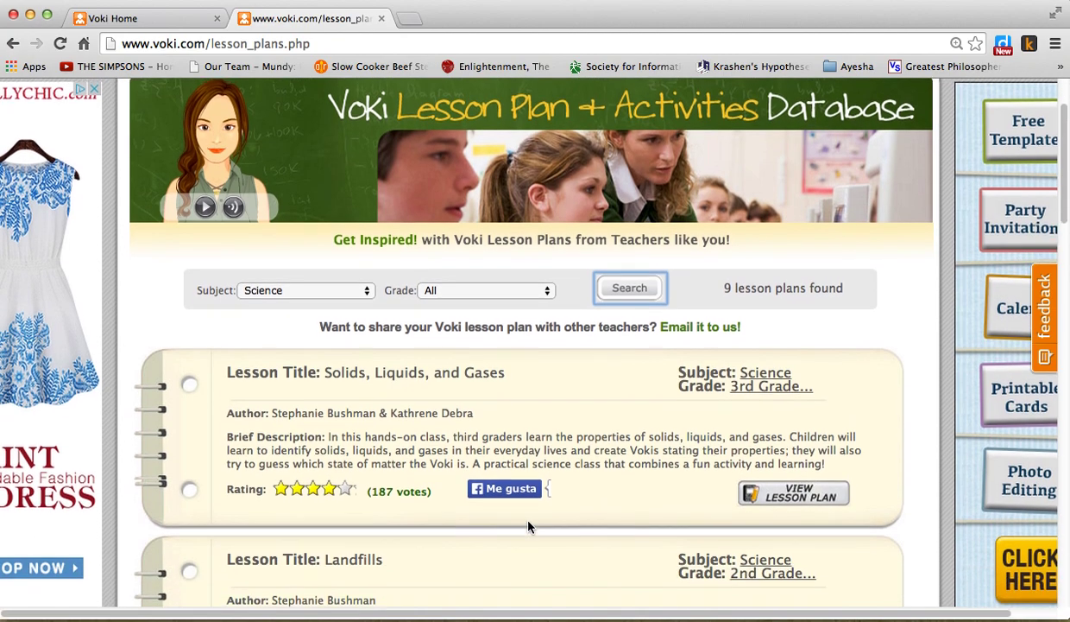
pyautogui.press('super+equal')
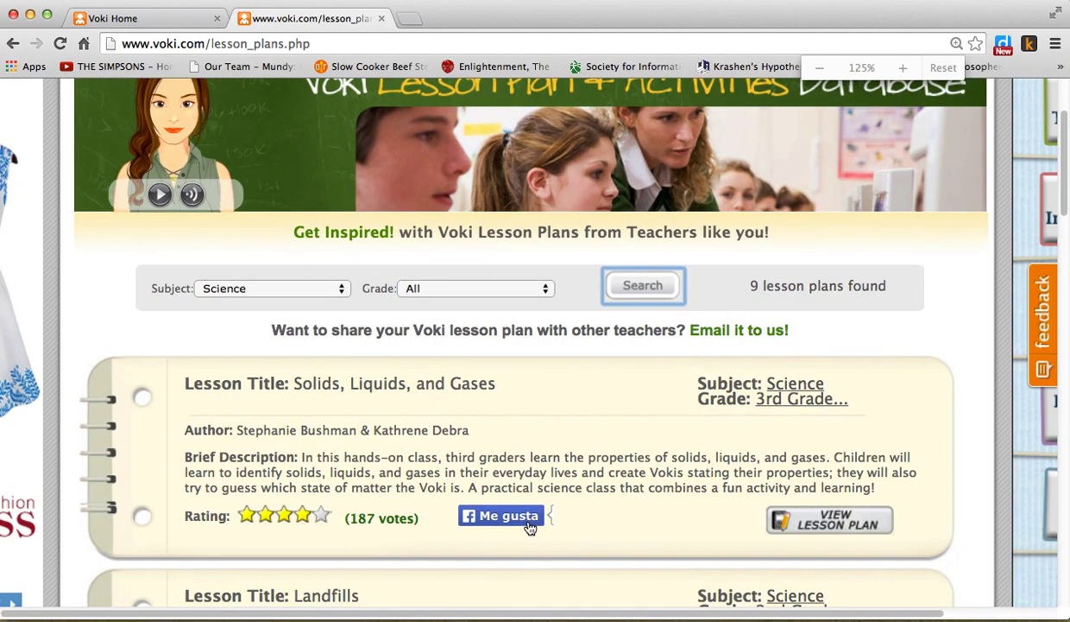
pyautogui.scroll(-4, 531, 522)
pyautogui.scroll(-1, 557, 471)
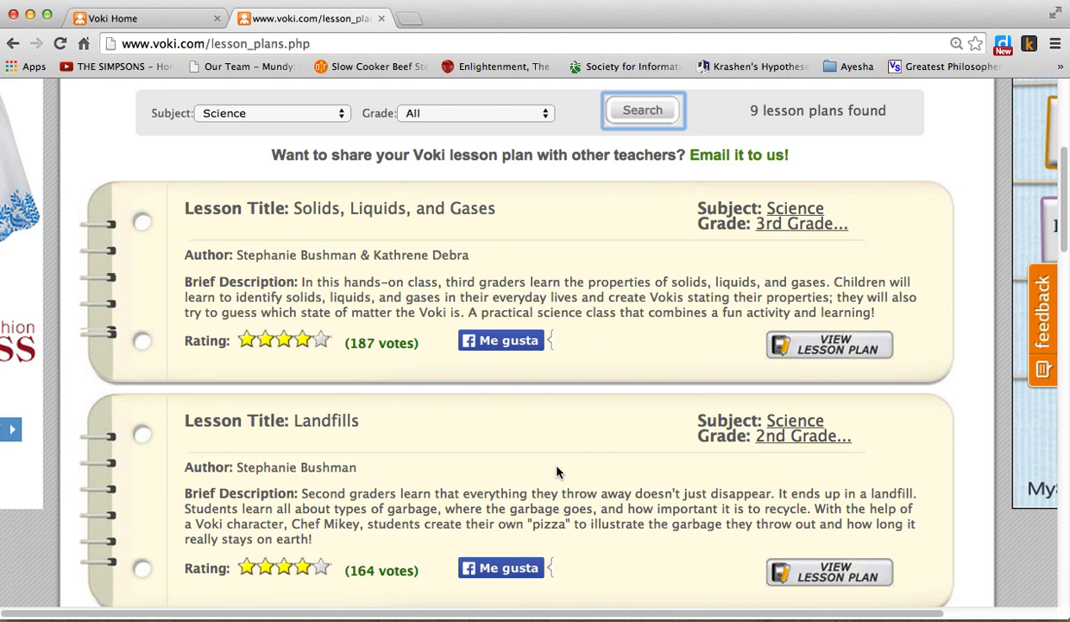
pyautogui.click(820, 354)
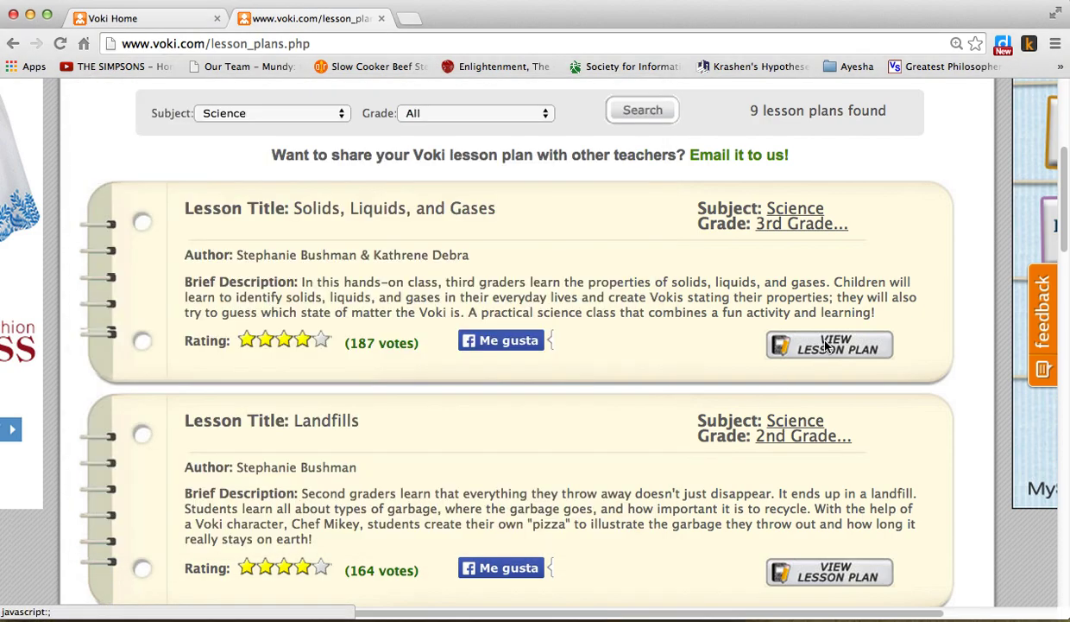
pyautogui.moveTo(509, 21); pyautogui.dragTo(912, 48)
pyautogui.click(332, 253)
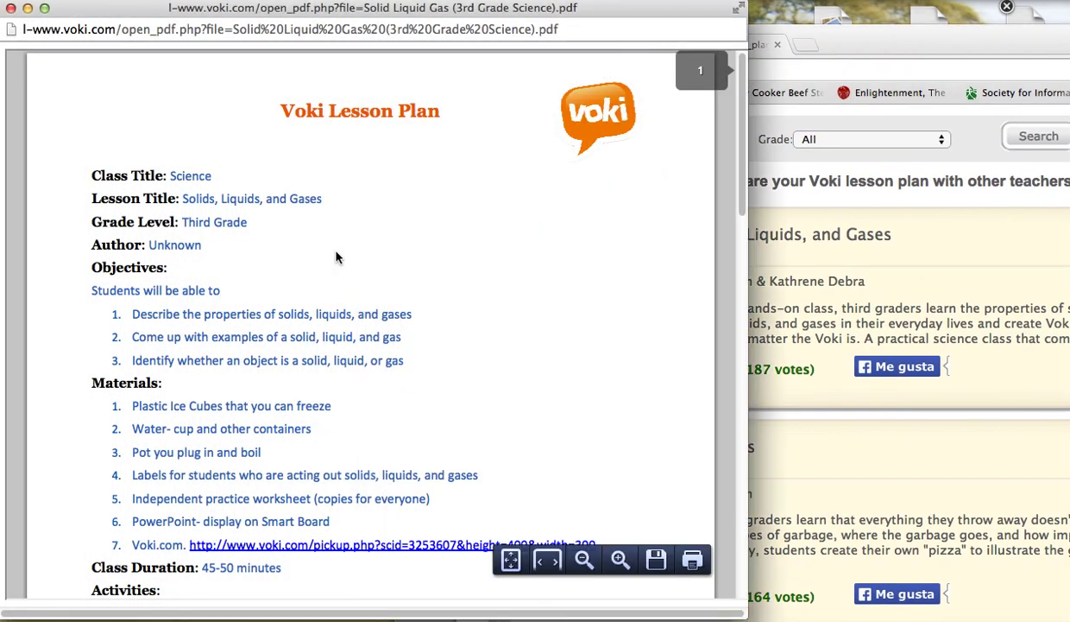
pyautogui.press('super+plus')
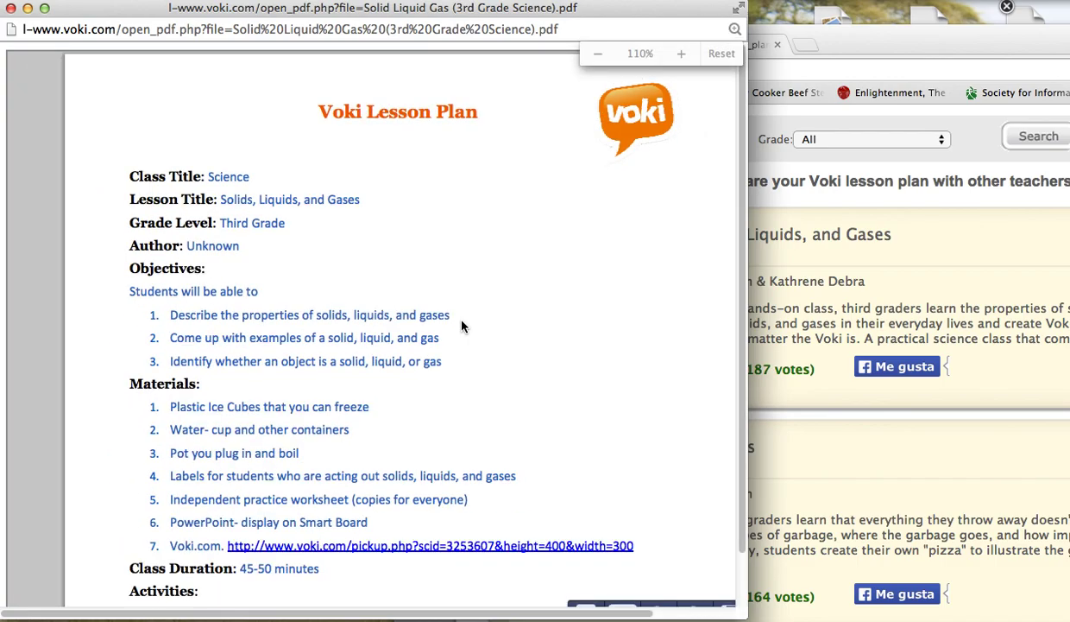
pyautogui.scroll(-10, 403, 330)
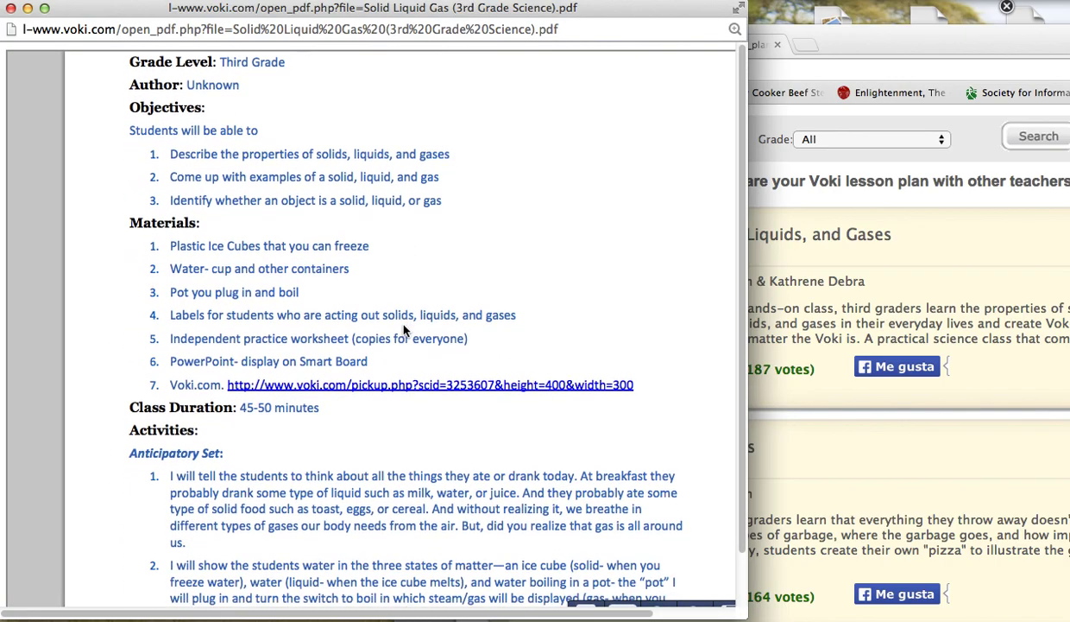
pyautogui.scroll(-15, 403, 330)
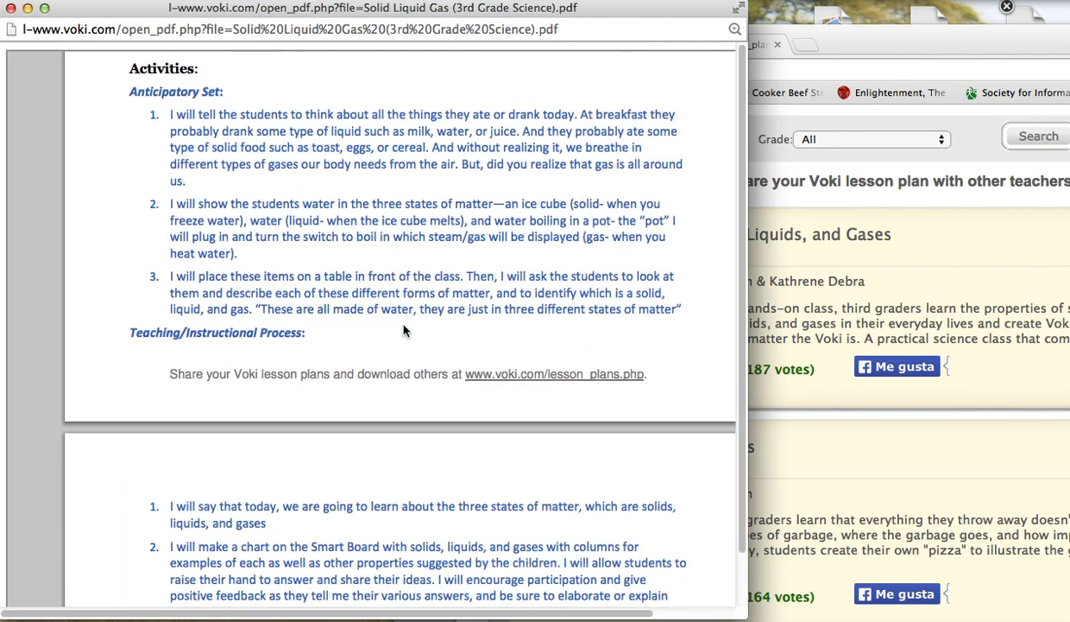
pyautogui.scroll(-3, 403, 330)
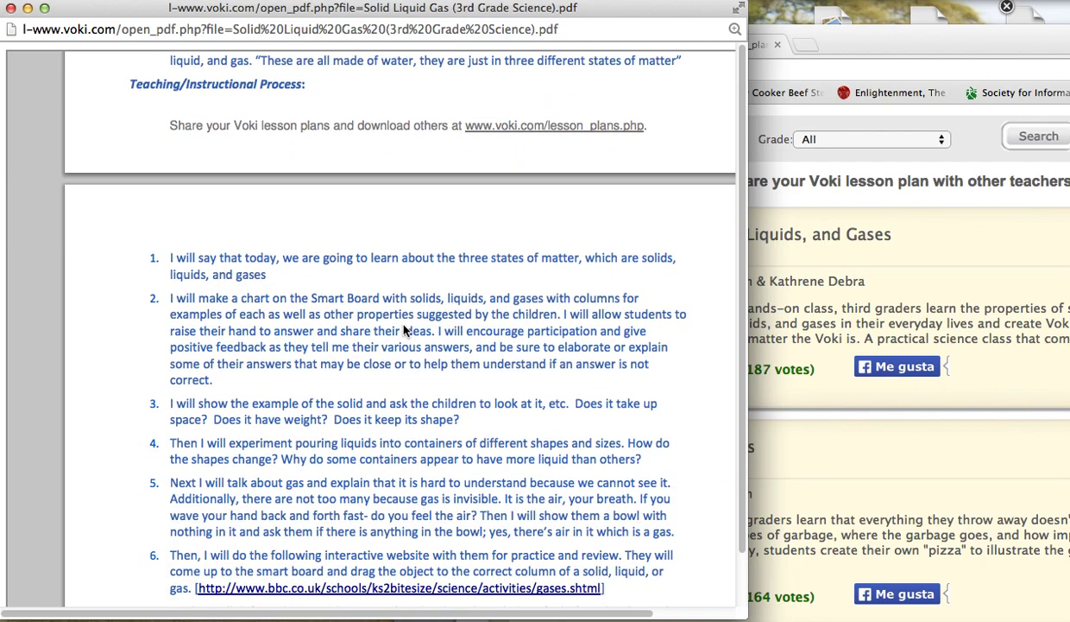
pyautogui.scroll(-7, 407, 362)
pyautogui.scroll(-10, 409, 364)
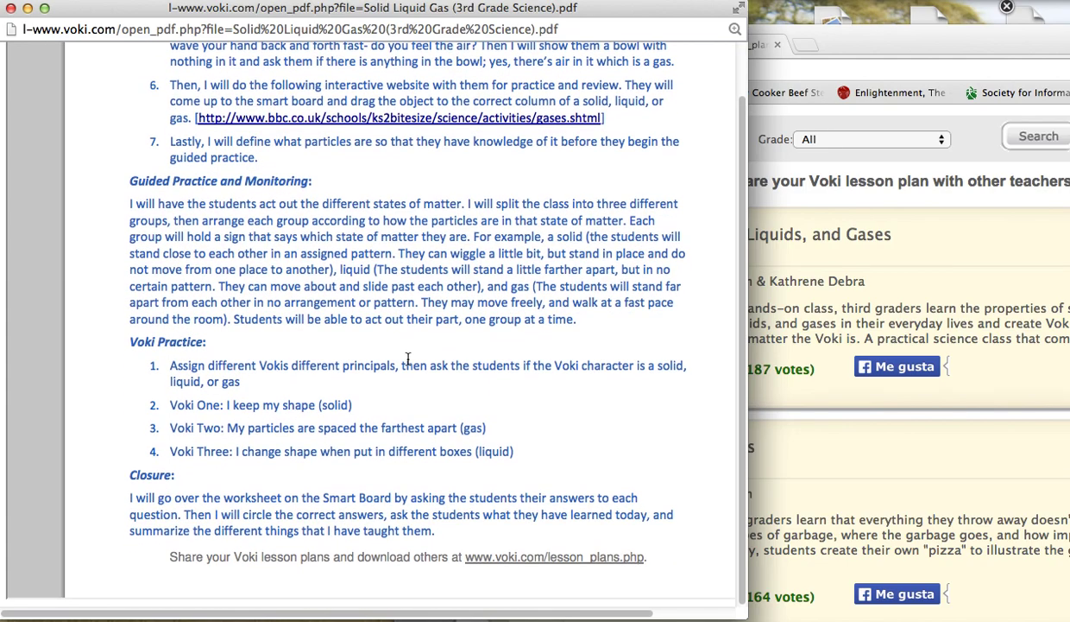
pyautogui.moveTo(890, 46); pyautogui.dragTo(533, 30)
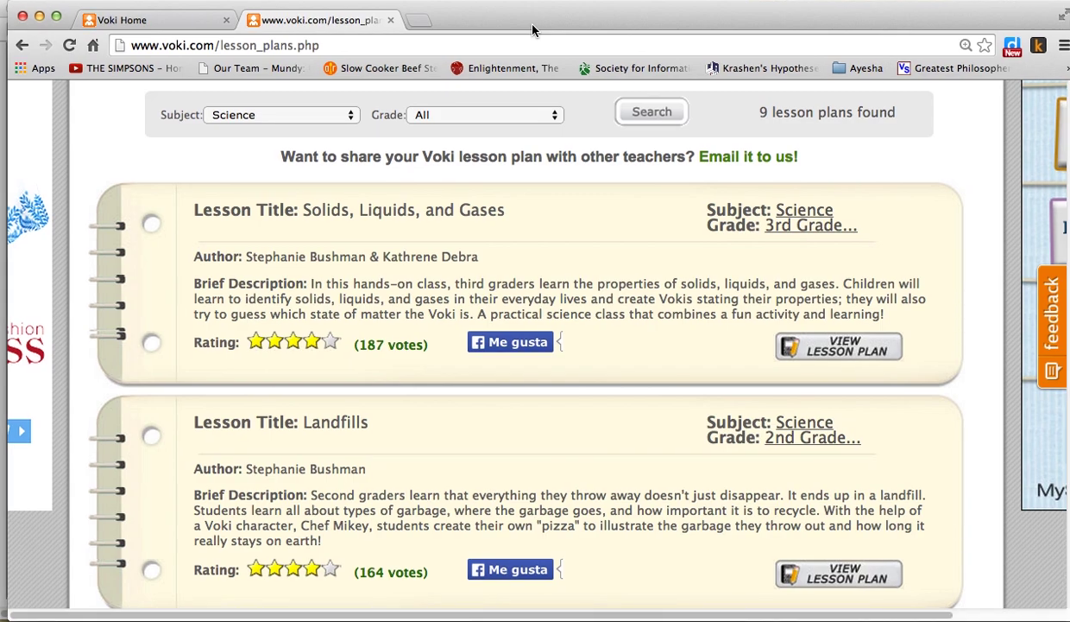
# - Return to the top and go to My Voki, now listing four saved Vokis including Shark
pyautogui.scroll(5, 664, 275)
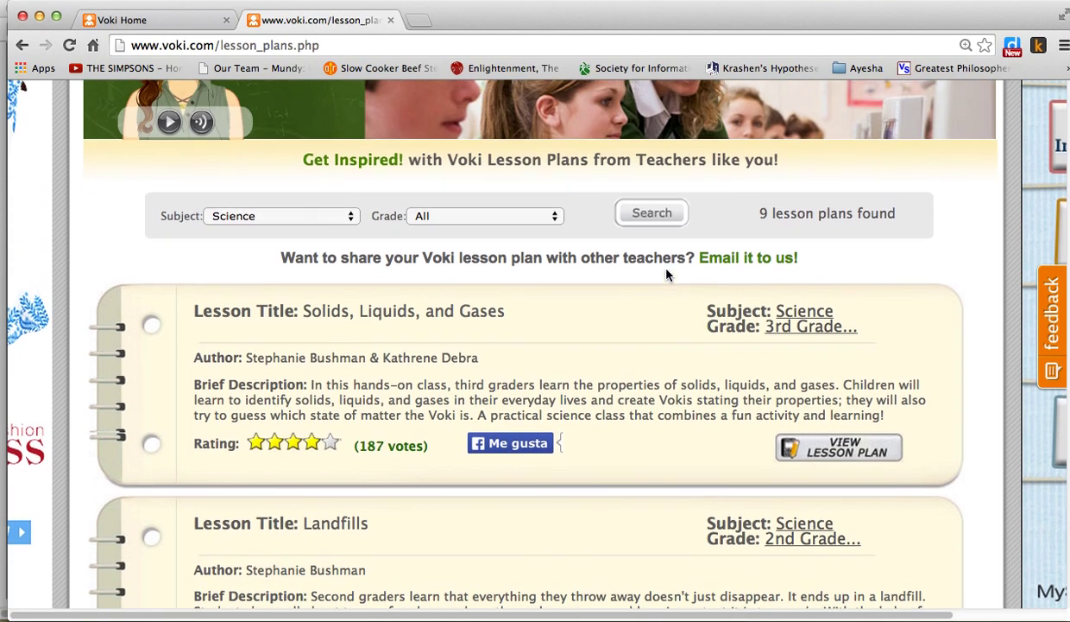
pyautogui.scroll(4, 665, 274)
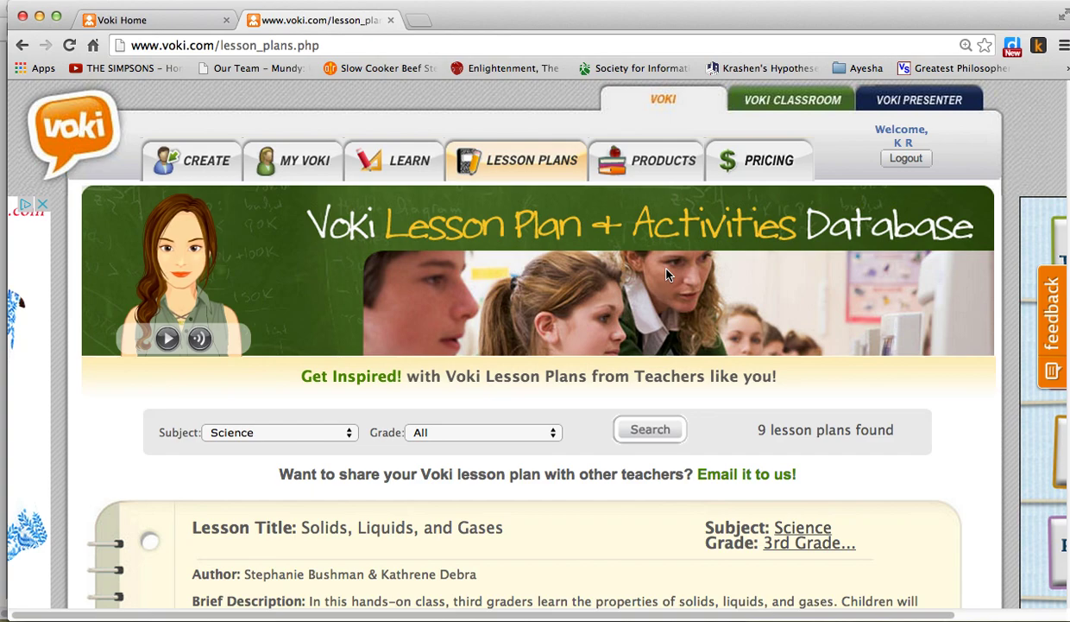
pyautogui.click(276, 166)
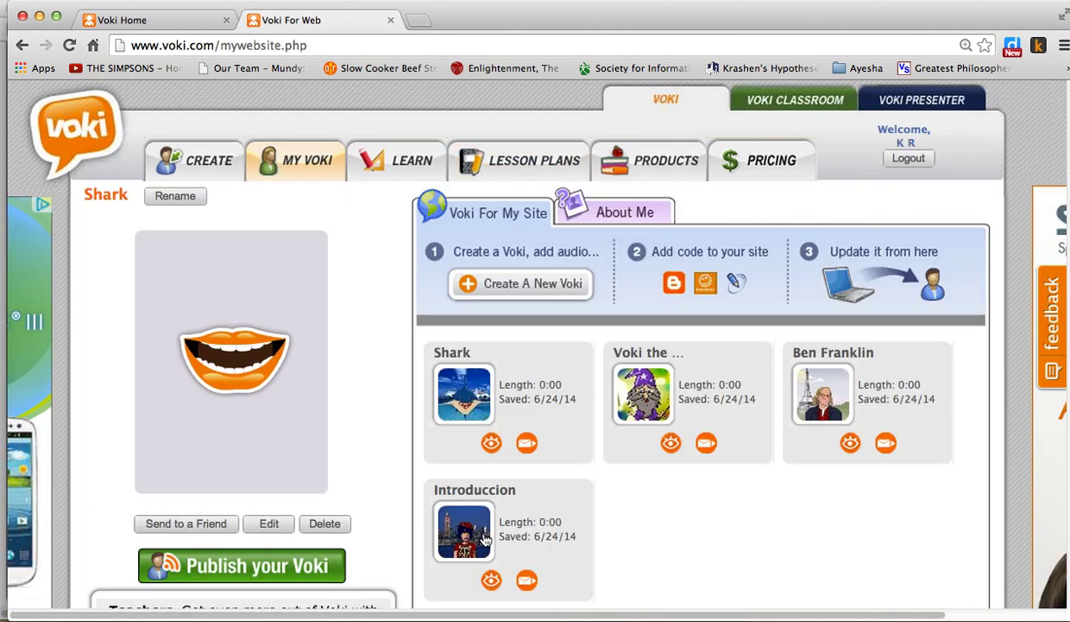
# - Load the Introduccion Voki, zoom the page to 175%, and play its message
pyautogui.click(466, 527)
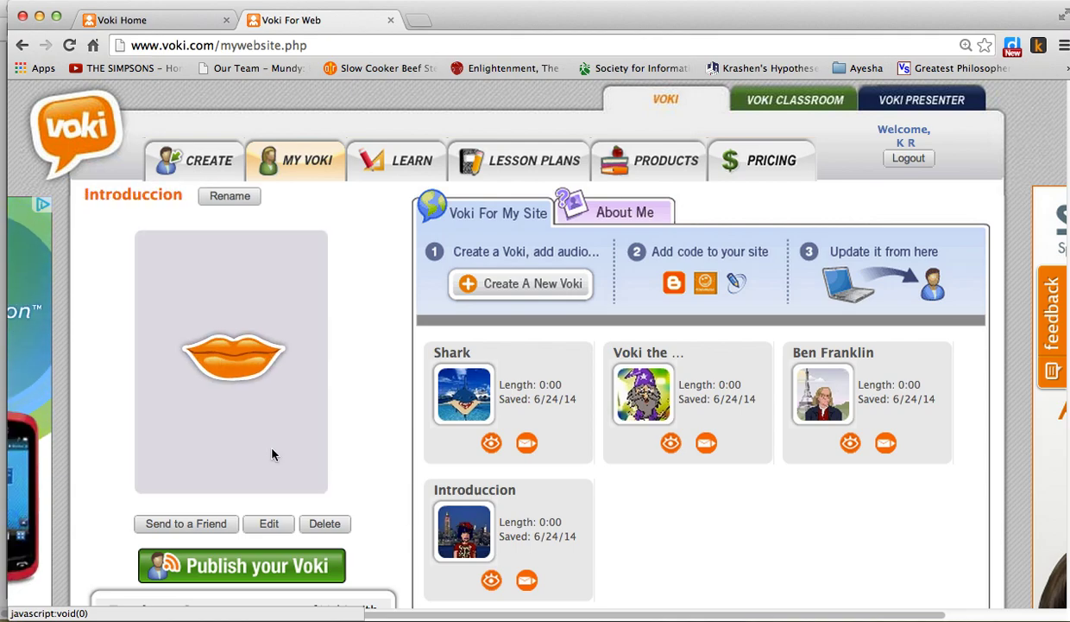
pyautogui.press('super+equal')
pyautogui.press('super+equal')
pyautogui.press('super+equal')
pyautogui.press('super+equal')
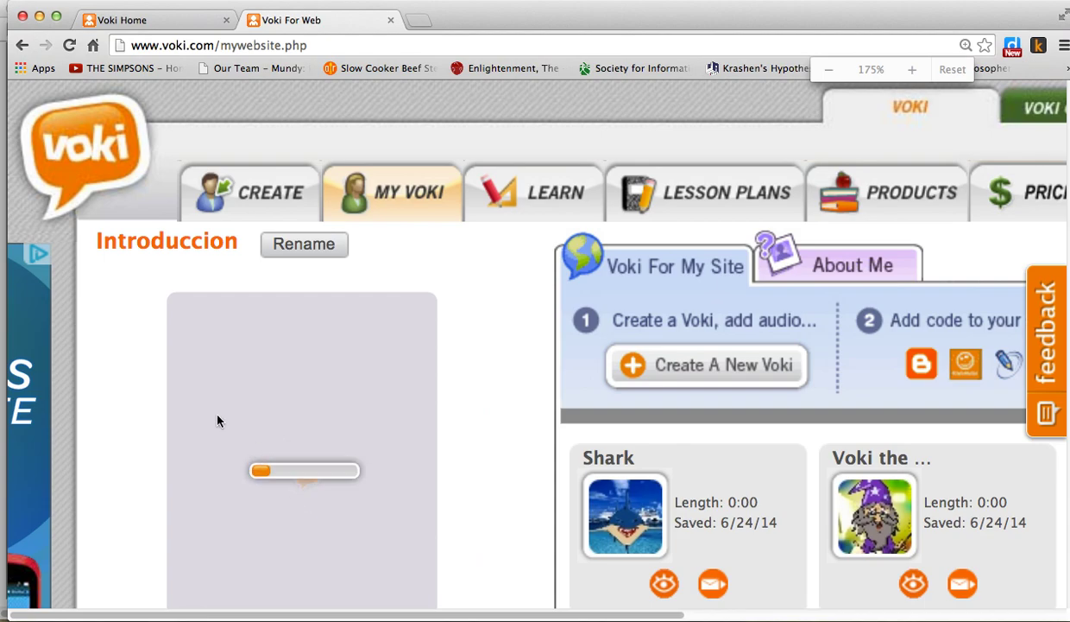
pyautogui.scroll(-3, 222, 424)
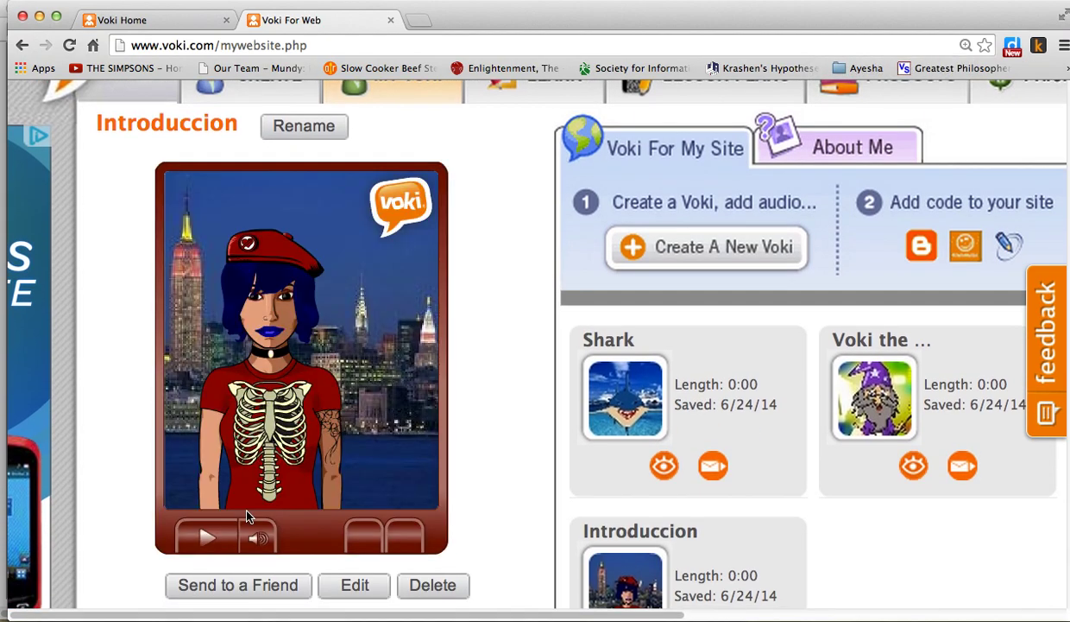
pyautogui.click(207, 538)
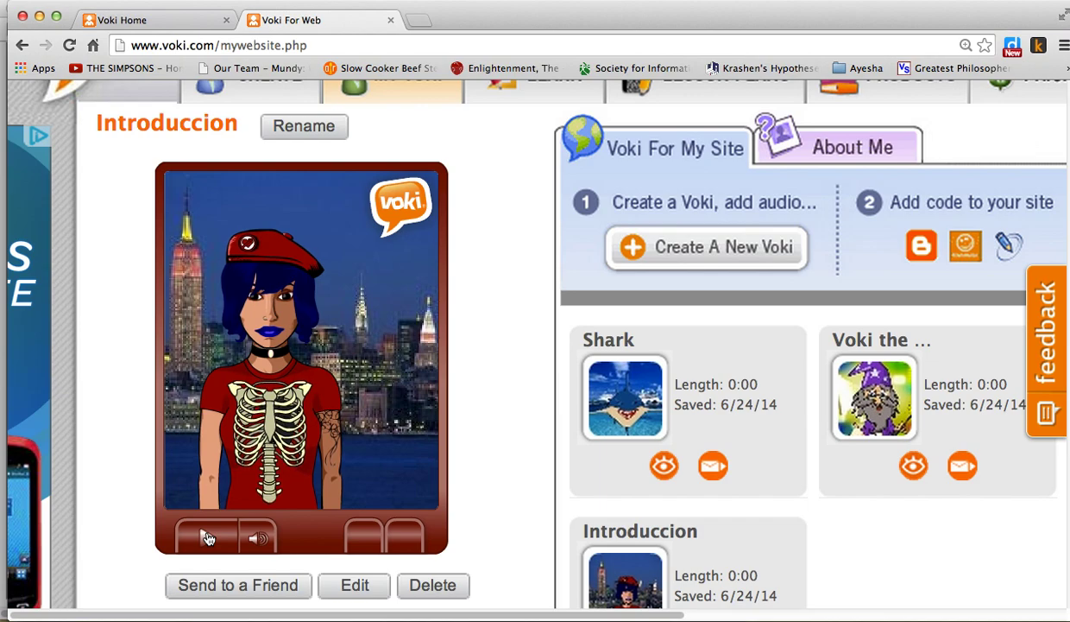
# - Scroll across the saved Vokis to bring Ben Franklin into the preview
pyautogui.scroll(-3, 647, 496)
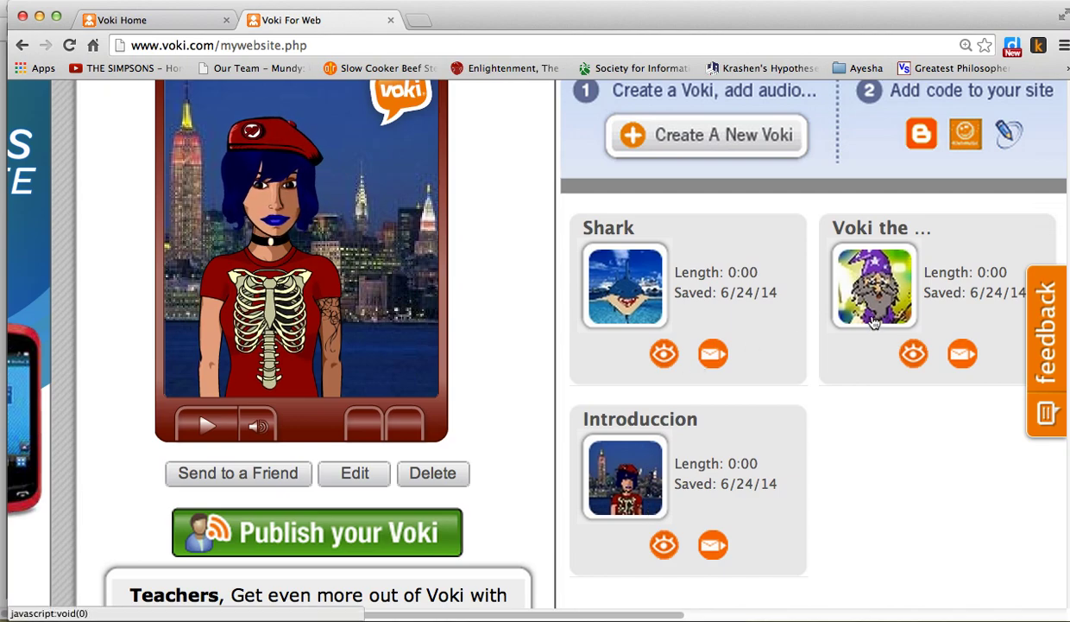
pyautogui.hscroll(3, 796, 380)
pyautogui.hscroll(3, 796, 380)
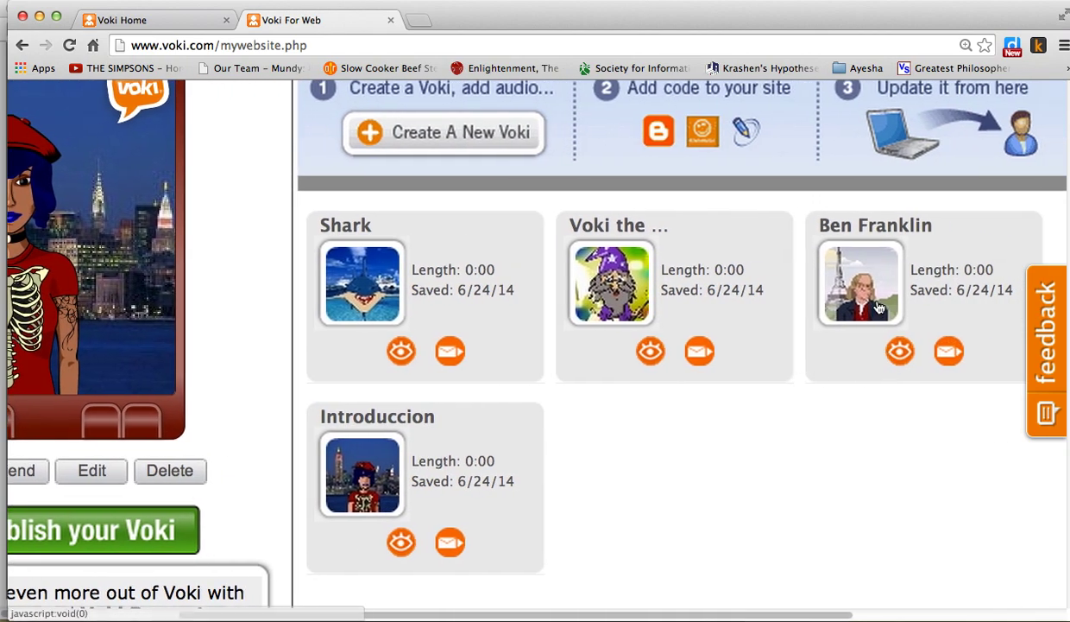
pyautogui.hscroll(-6, 594, 344)
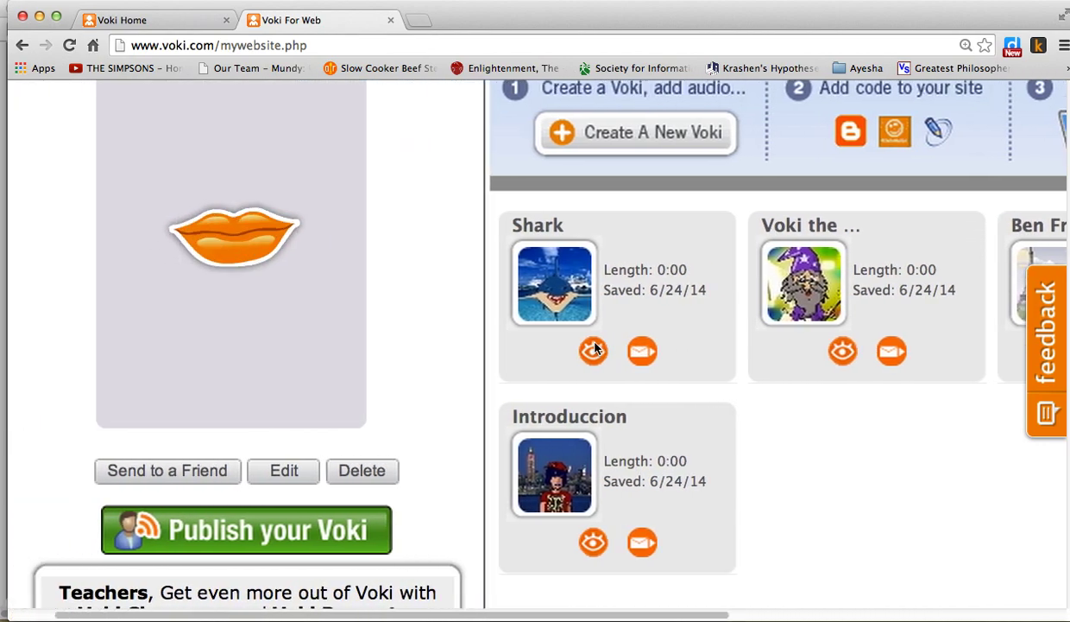
pyautogui.scroll(2, 595, 344)
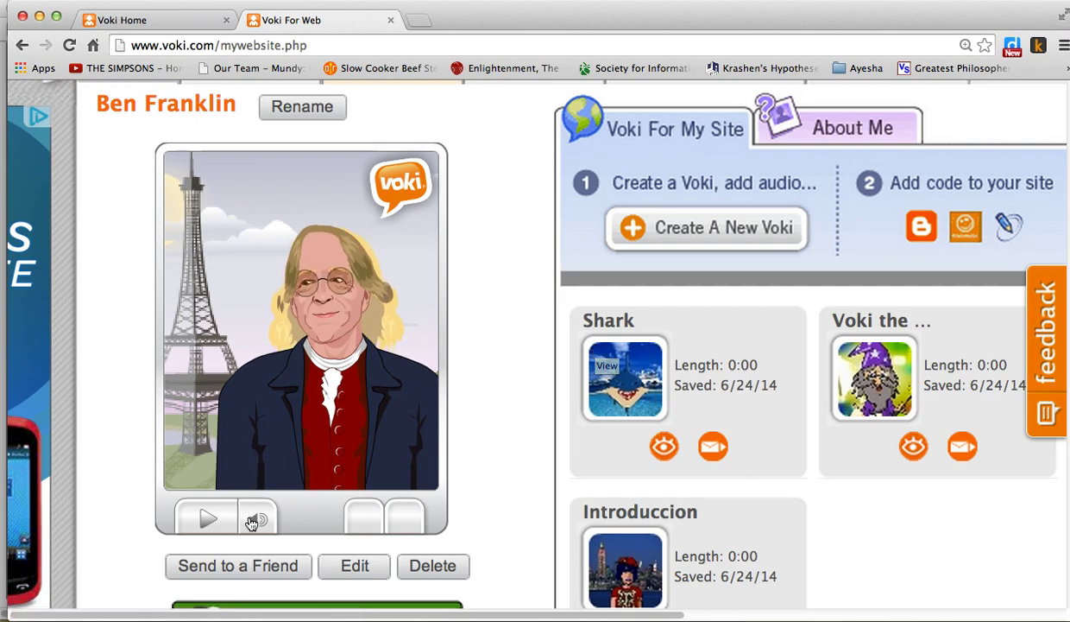
# - Play Ben Franklin's message in front of the Eiffel Tower, then scroll back to the top
pyautogui.click(208, 519)
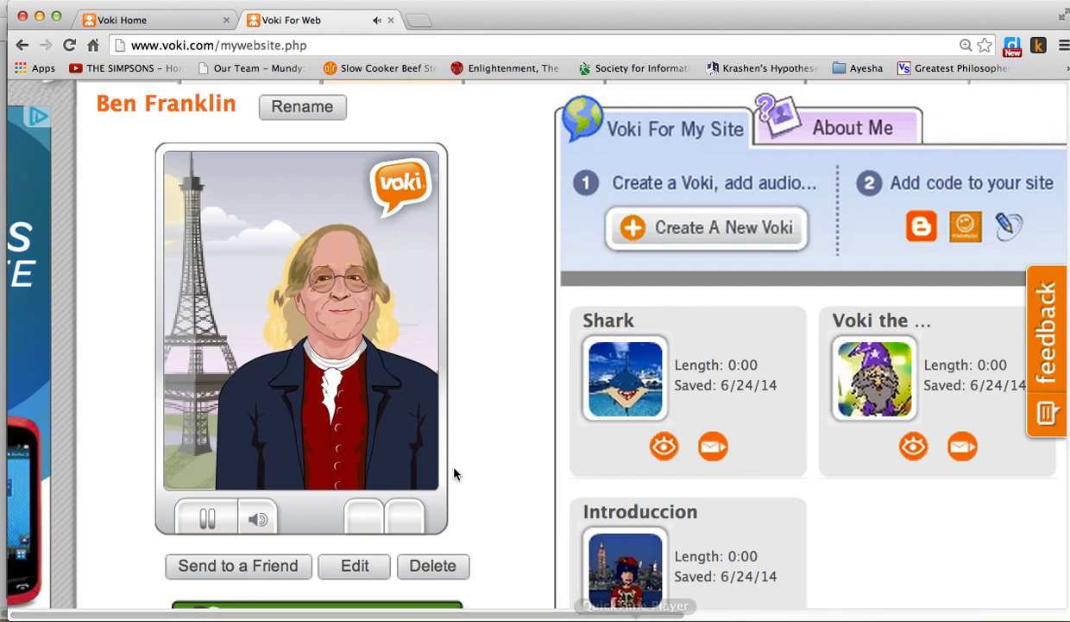
pyautogui.scroll(5, 440, 452)
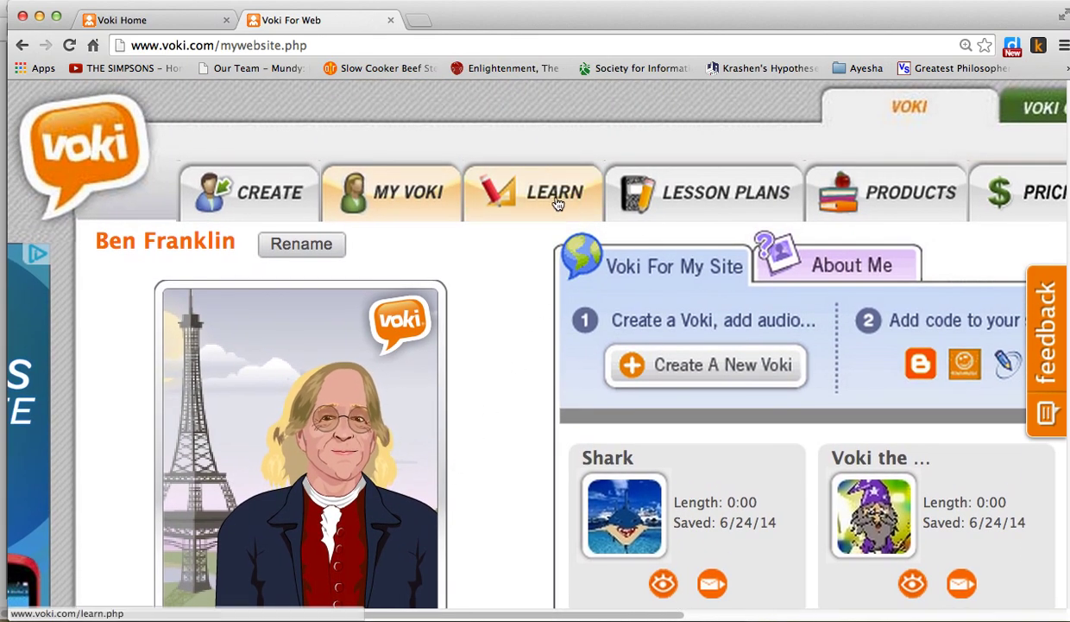
# - Go to the Learn page, zoom out to 125%, and scroll through the FAQ, Classroom and Presenter guides
pyautogui.click(558, 203)
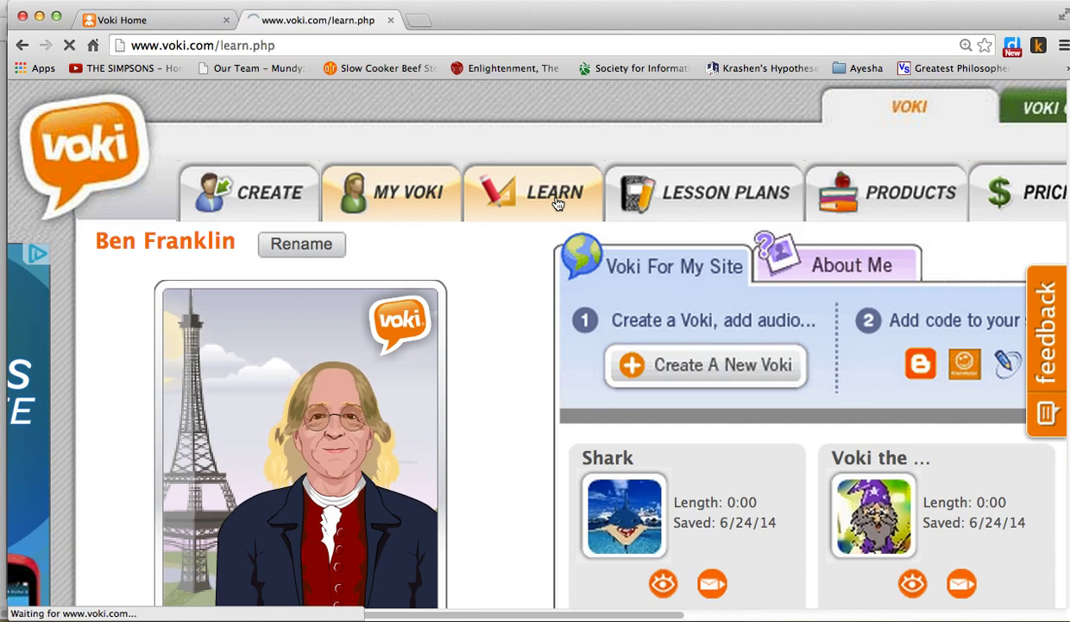
pyautogui.press('super+minus')
pyautogui.press('super+minus')
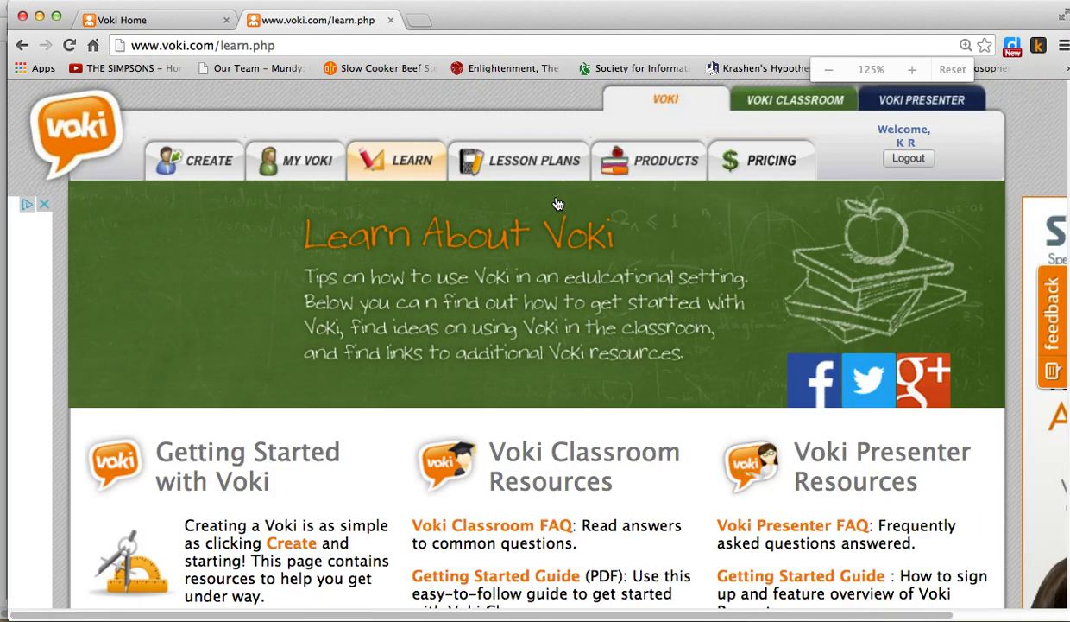
pyautogui.scroll(-3, 397, 345)
pyautogui.scroll(-3, 399, 350)
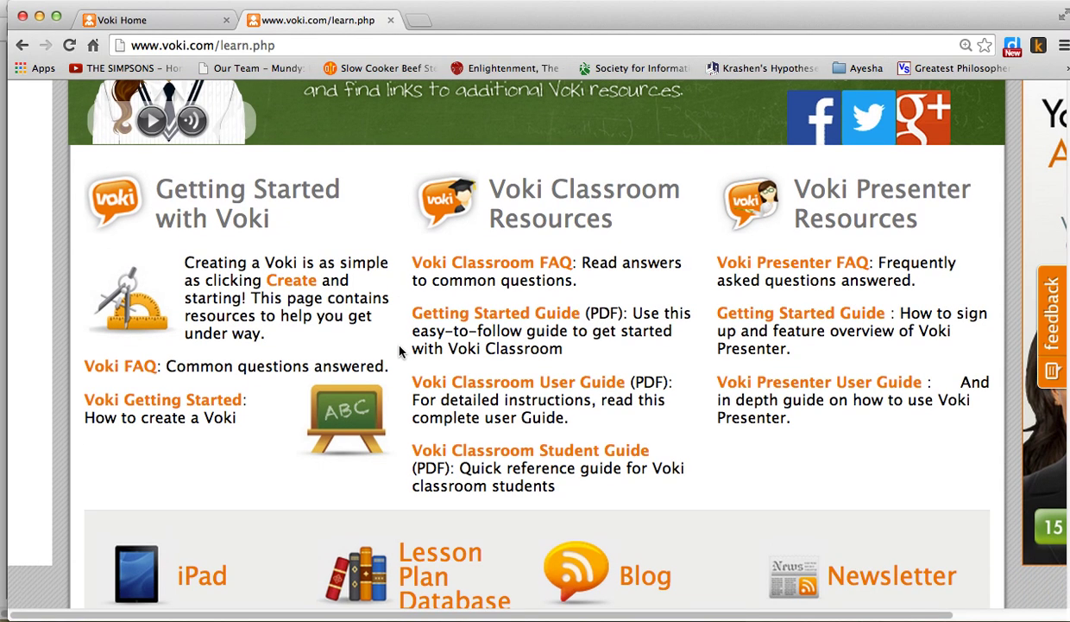
pyautogui.scroll(-3, 399, 351)
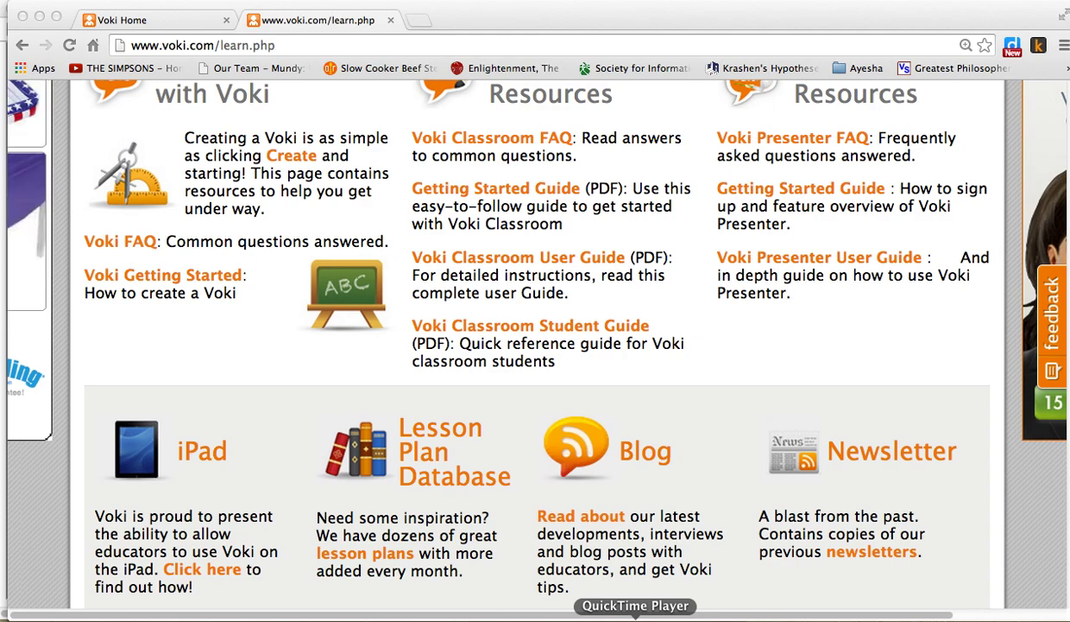
pyautogui.rightClick(639, 616)
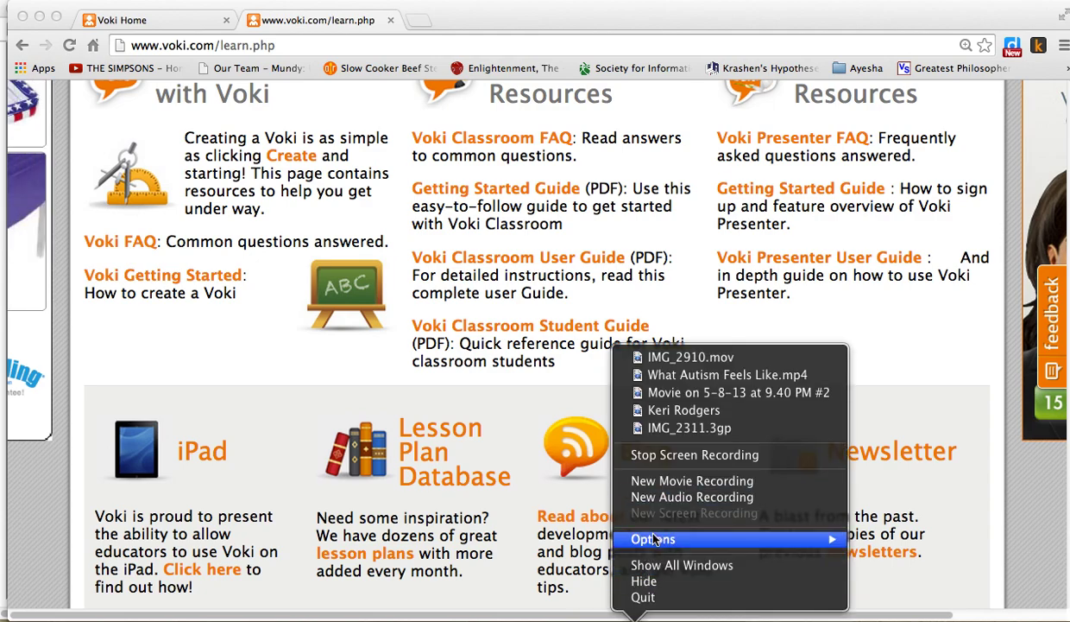